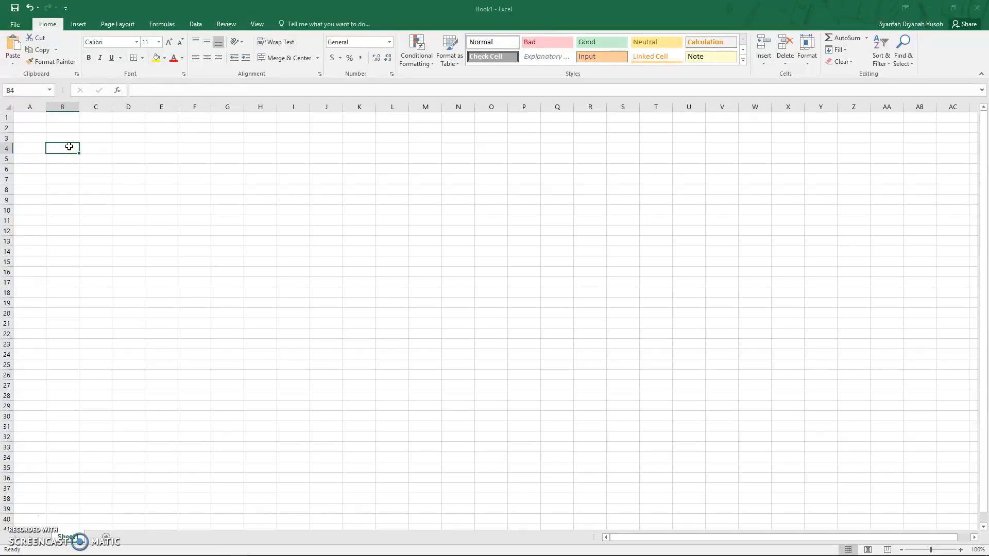
Step: Enter the title Bowling Tournament in cell B4
type("Bo")
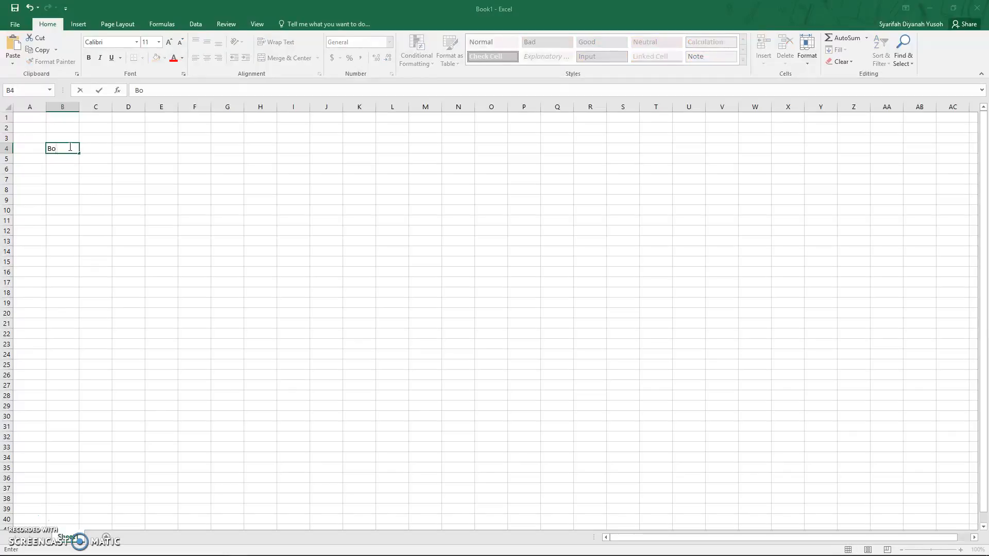
type("wling Tournament")
key("Return")
Step: Enter the column headers No. in B6 and Team Name in C6
left_click(66, 157)
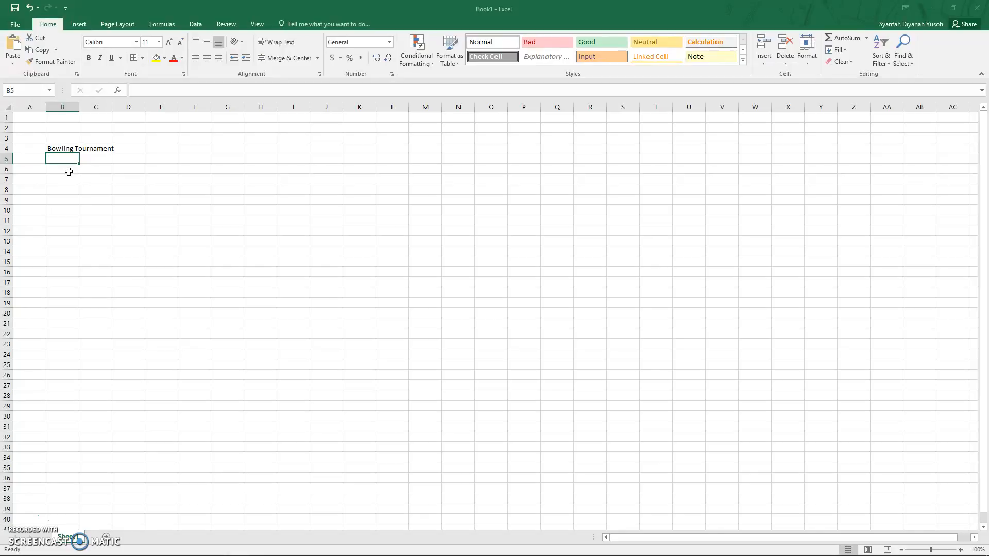
left_click(68, 171)
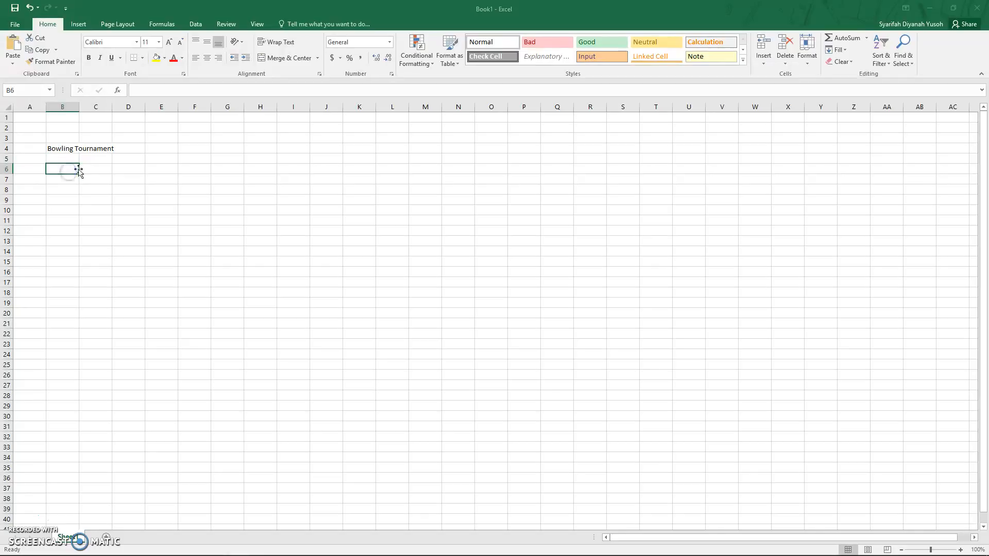
type("No.")
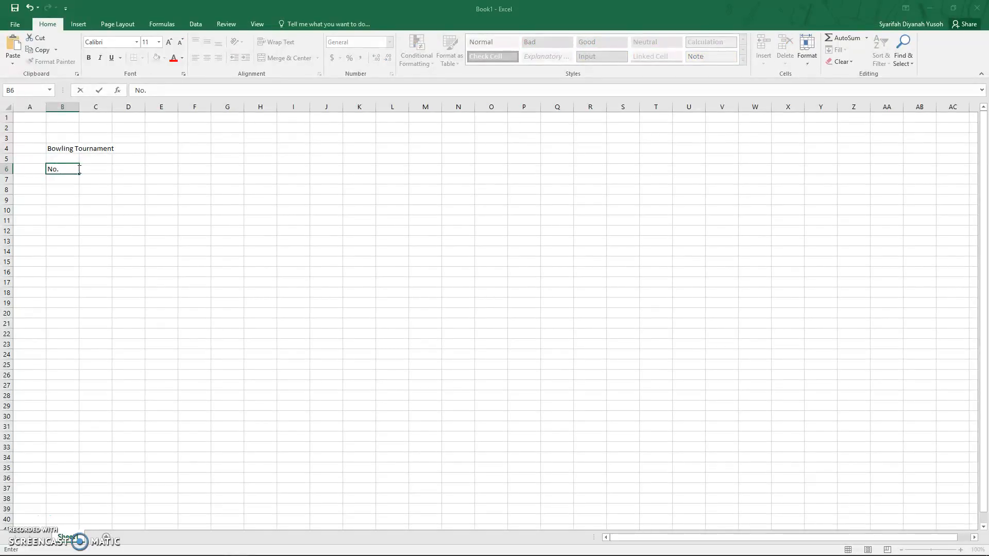
left_click(79, 169)
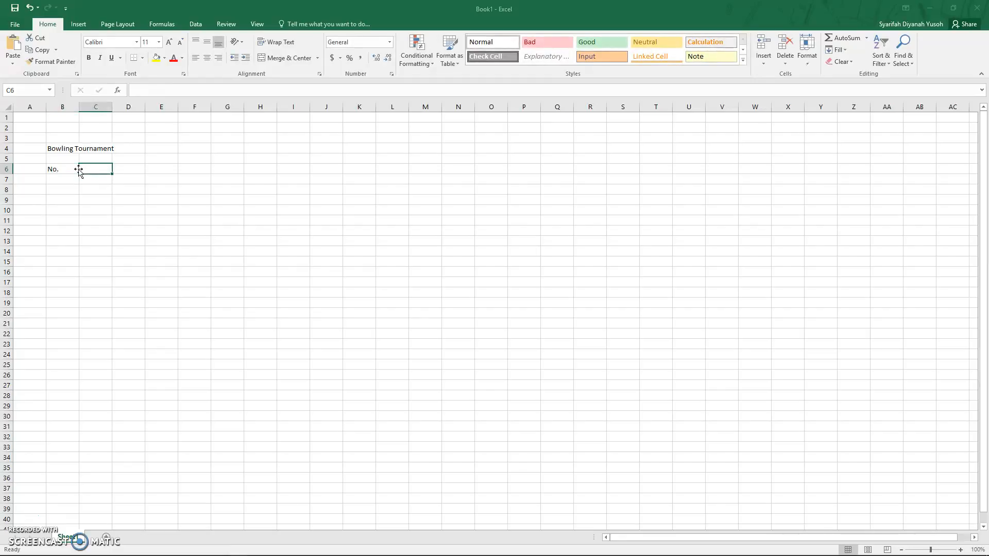
type("Team Name")
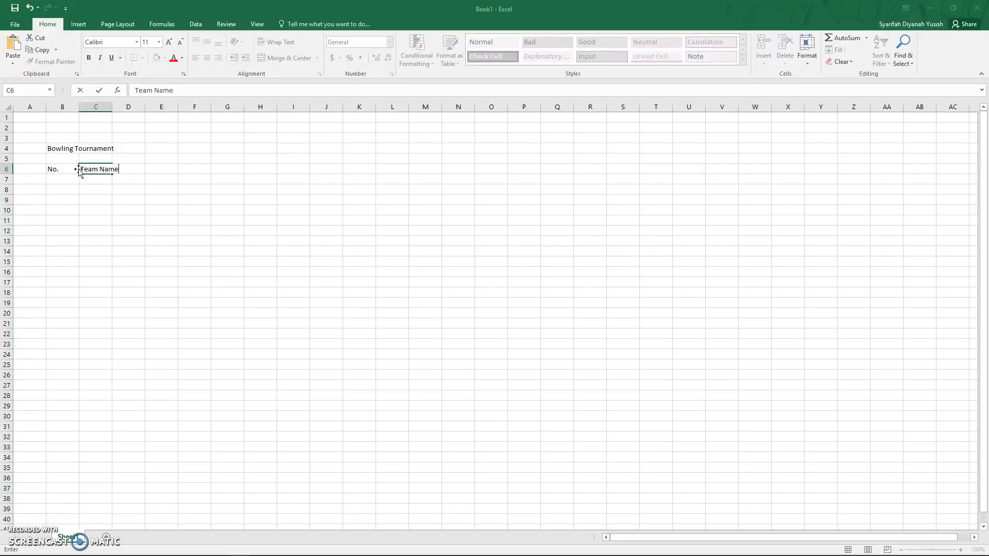
key("Tab")
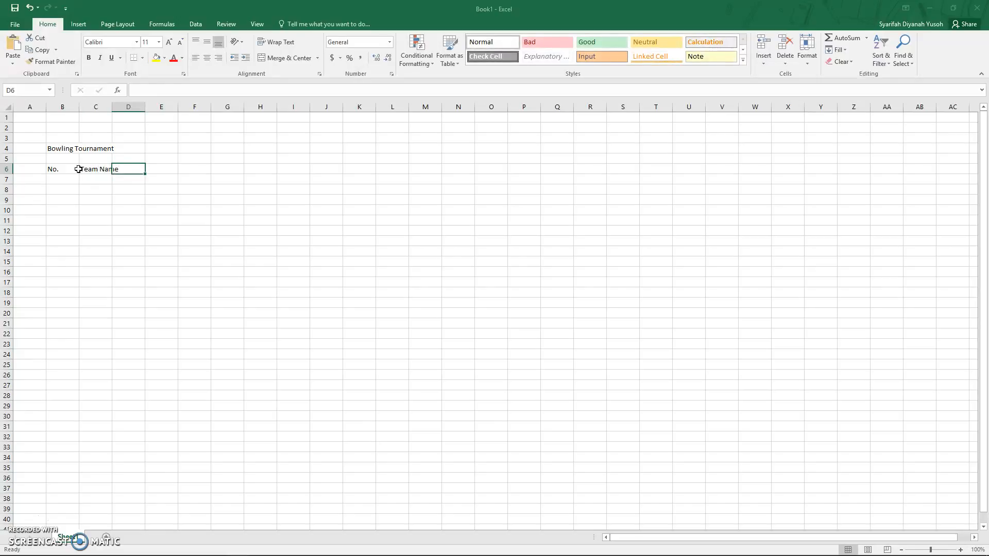
Step: Enter the headers Score Round 1, Score Round 2 and Score Round 3 in cells D6 to F6
type("Sco")
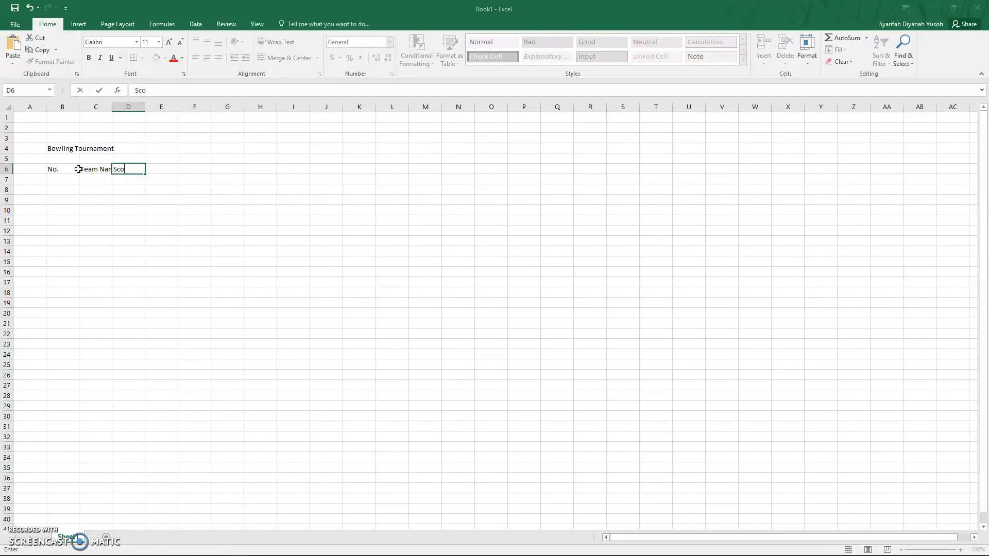
type("re Round 1")
key("Tab")
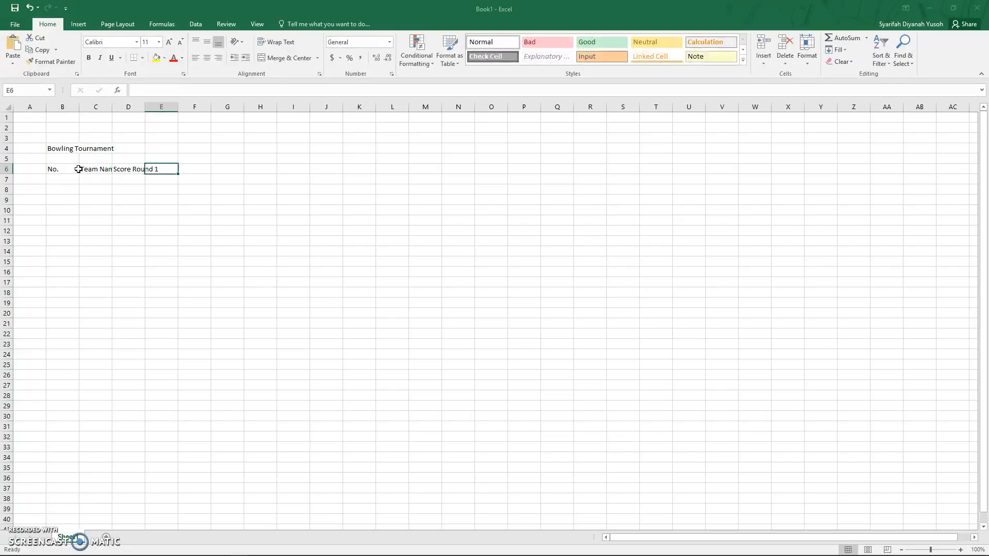
type("Sco")
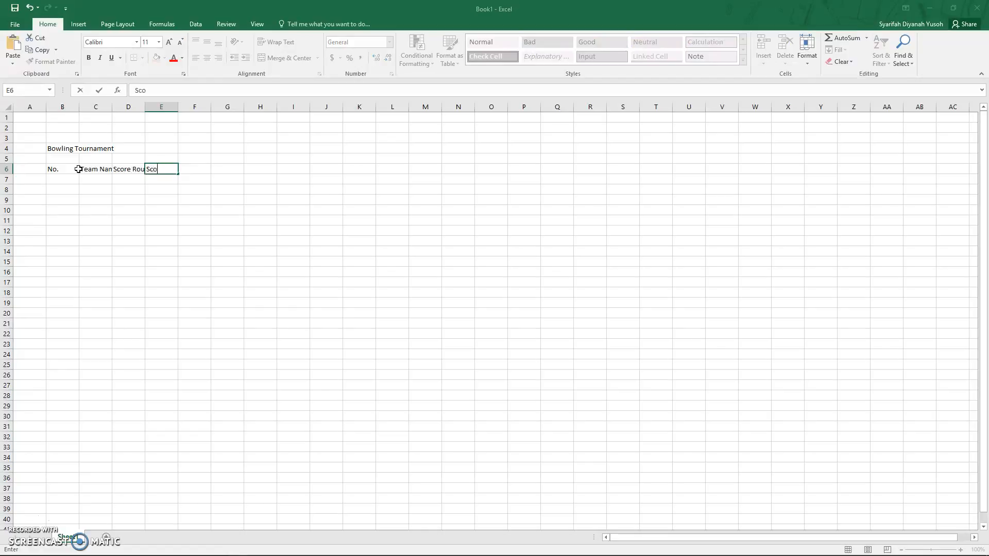
type("re Round 2")
key("Tab")
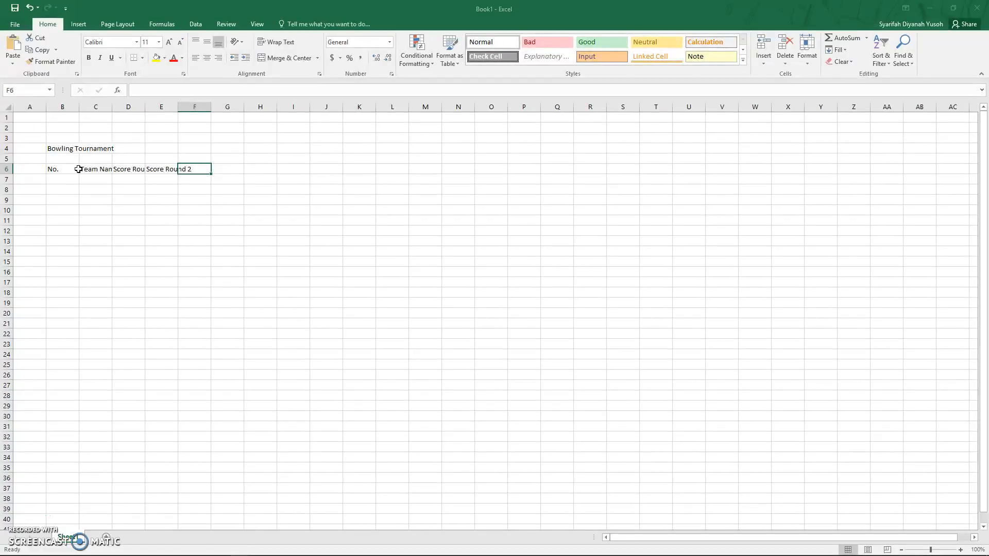
type("Score Round 3")
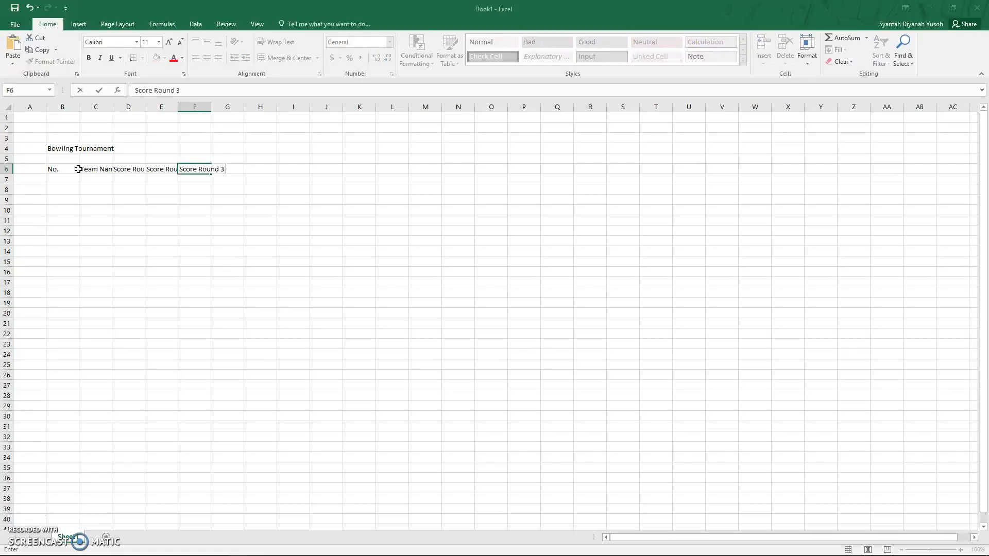
key("Tab")
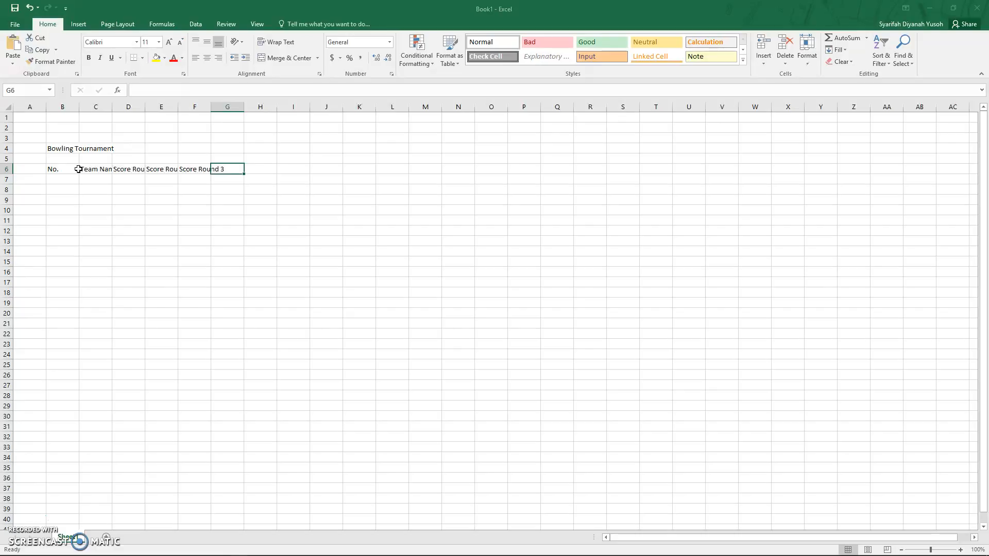
Step: Enter the header TOTAL SCORE in cell G6
type("TOTAL")
key("BackSpace")
key("BackSpace")
key("BackSpace")
type("OTAL SCORE")
key("Return")
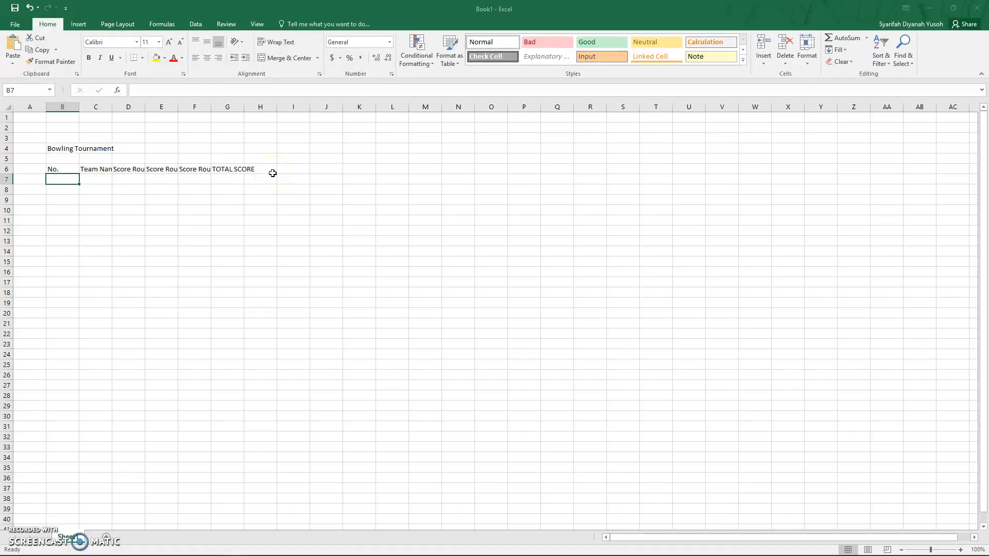
Step: Widen column C to about 14.14 so the Team Name header fits
left_click(85, 178)
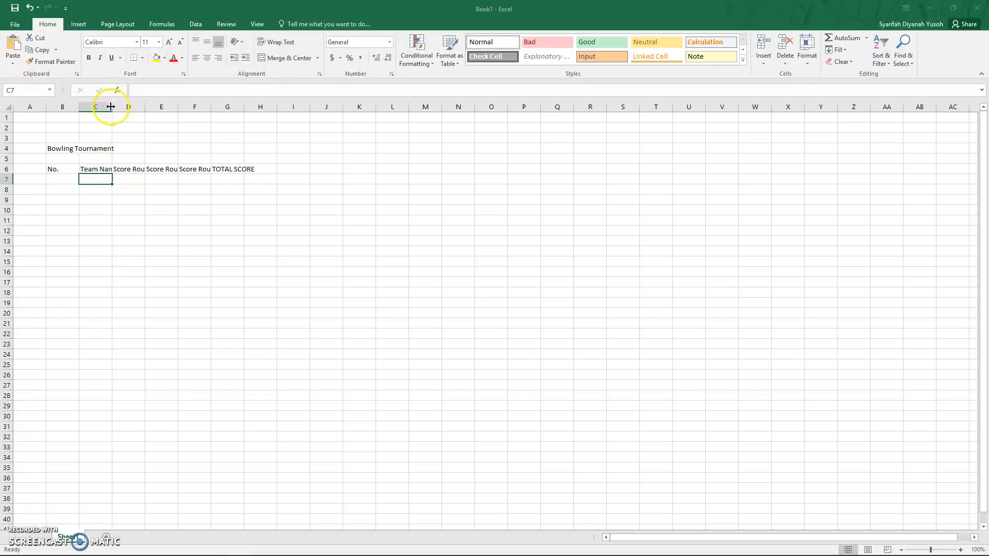
left_click_drag(111, 106, 112, 106)
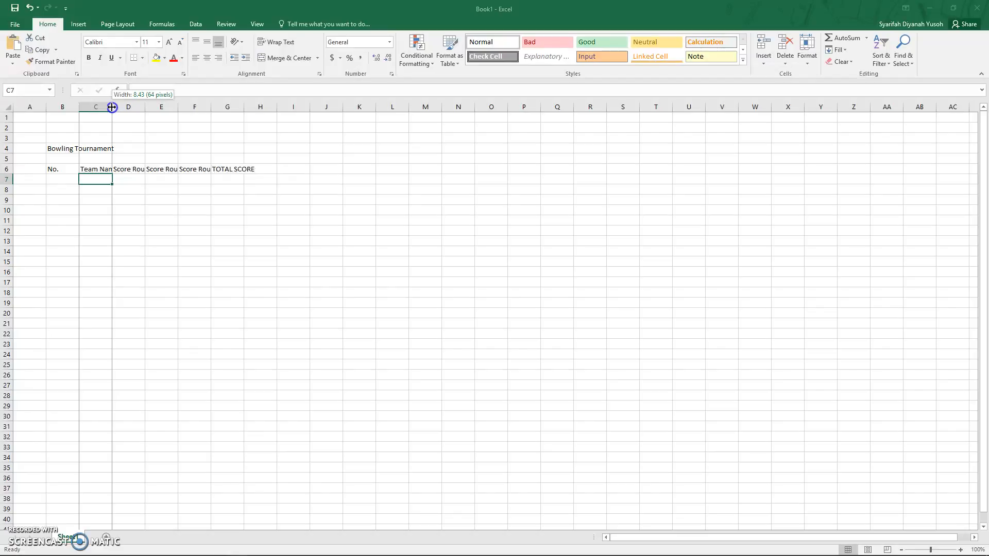
left_click_drag(112, 107, 133, 110)
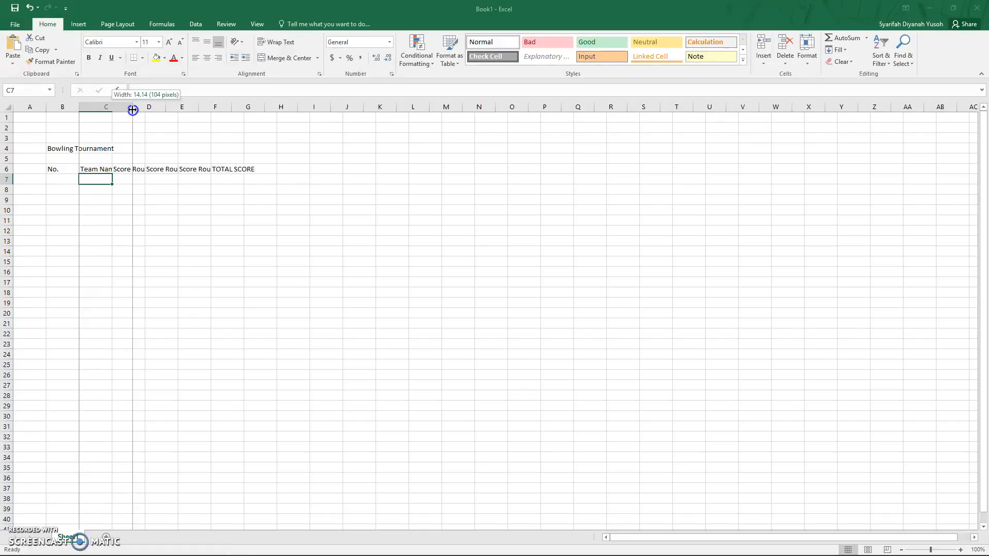
left_click_drag(133, 110, 133, 110)
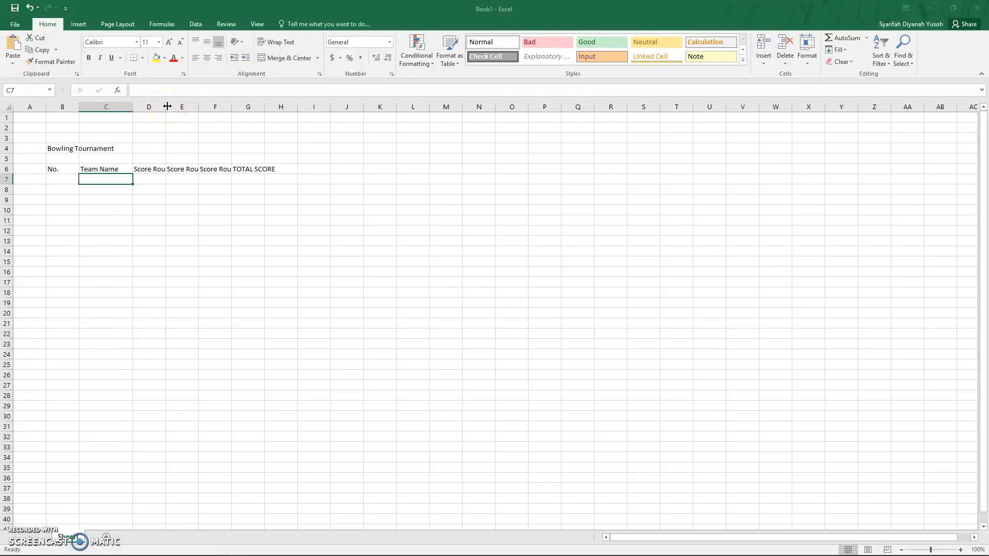
Step: Widen column D and autofit columns E, F and G to their headers
left_click_drag(167, 106, 182, 106)
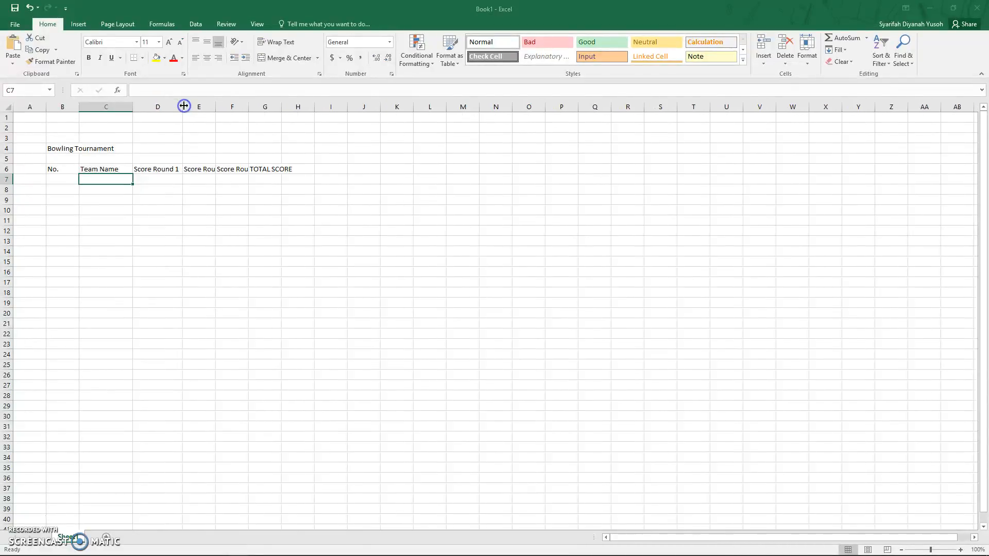
double_click(216, 107)
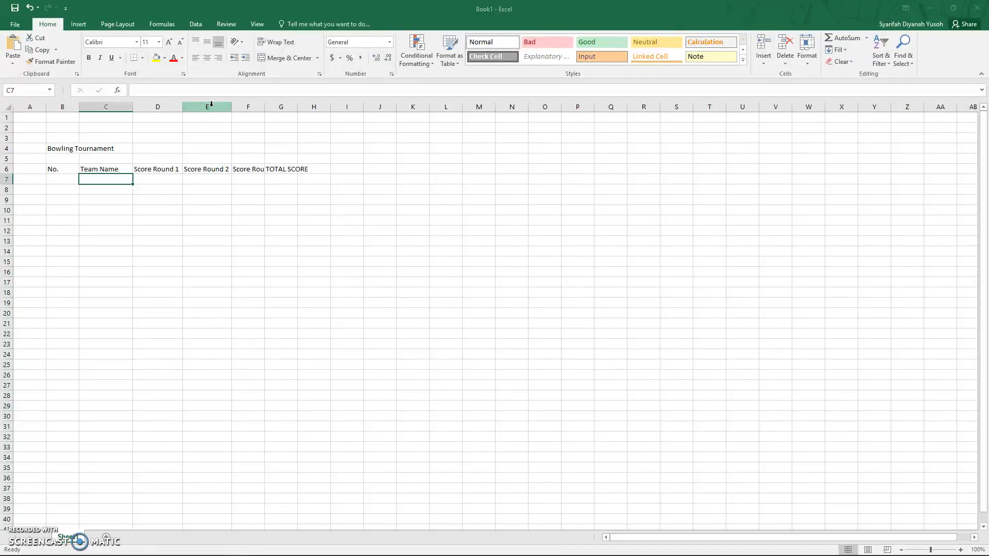
double_click(264, 107)
double_click(313, 108)
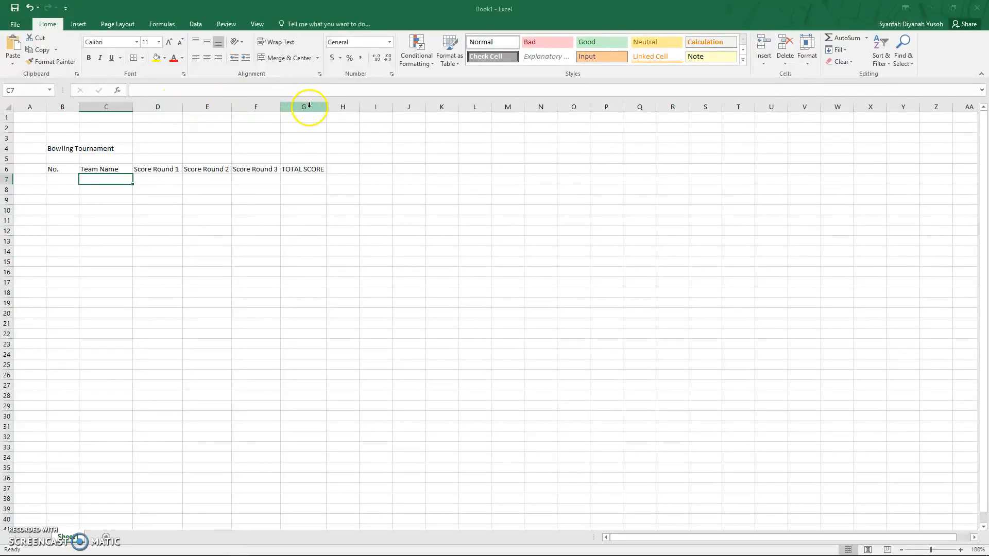
Step: Set the width of column D to 15
left_click(167, 104)
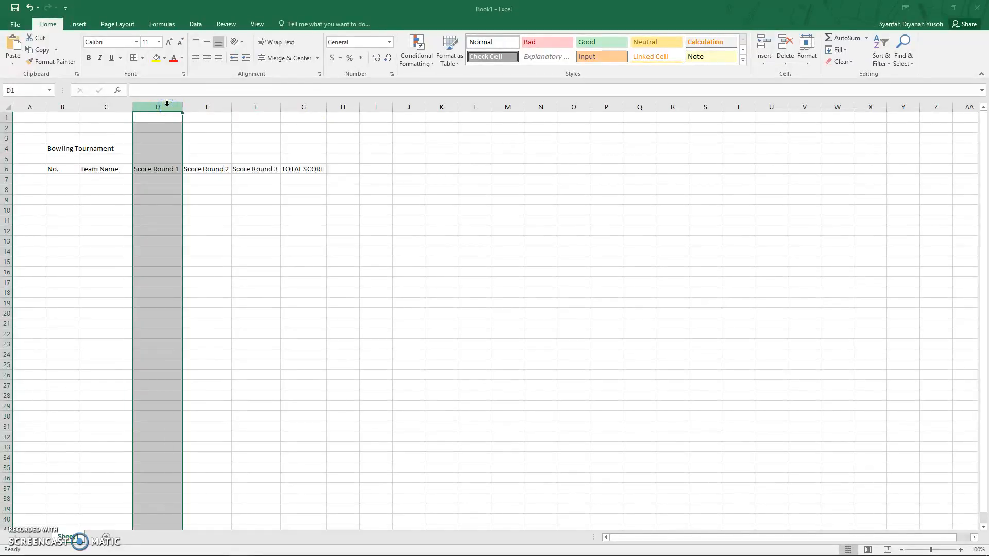
right_click(168, 108)
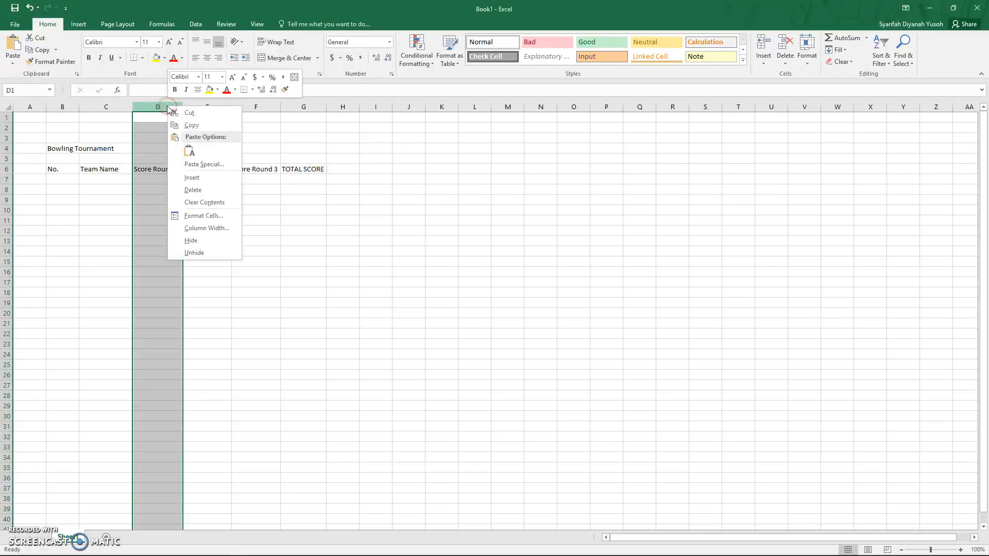
left_click(208, 228)
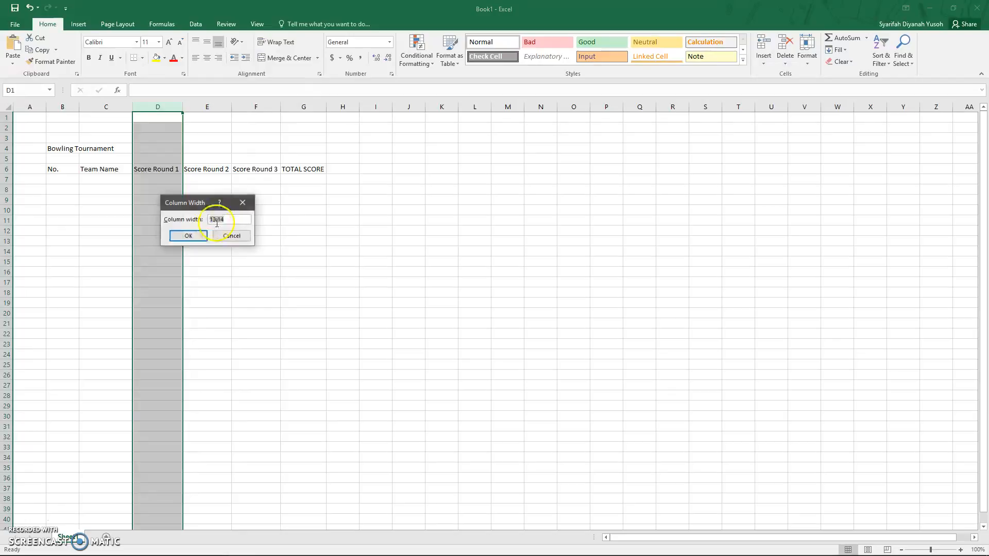
left_click_drag(200, 184, 201, 174)
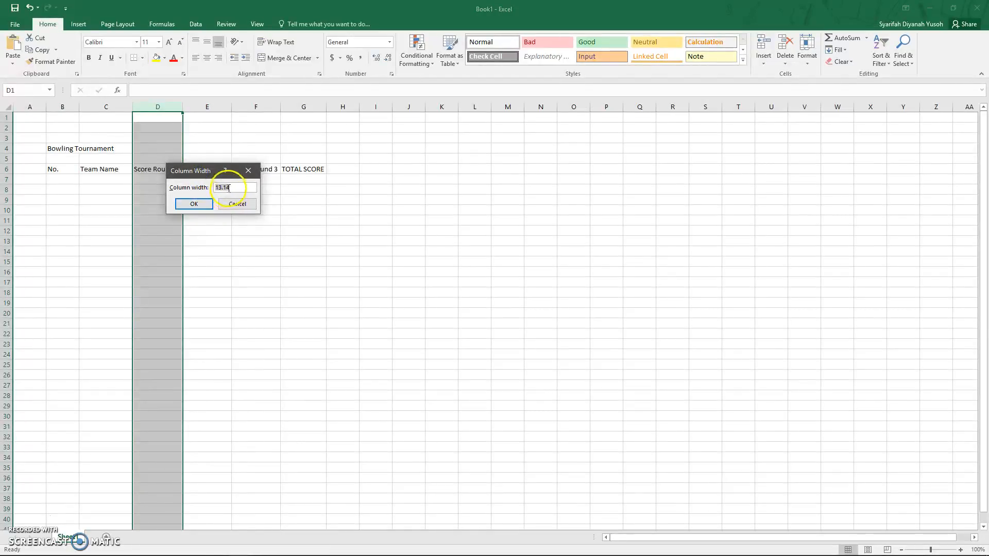
left_click(217, 187)
type("15")
left_click(193, 204)
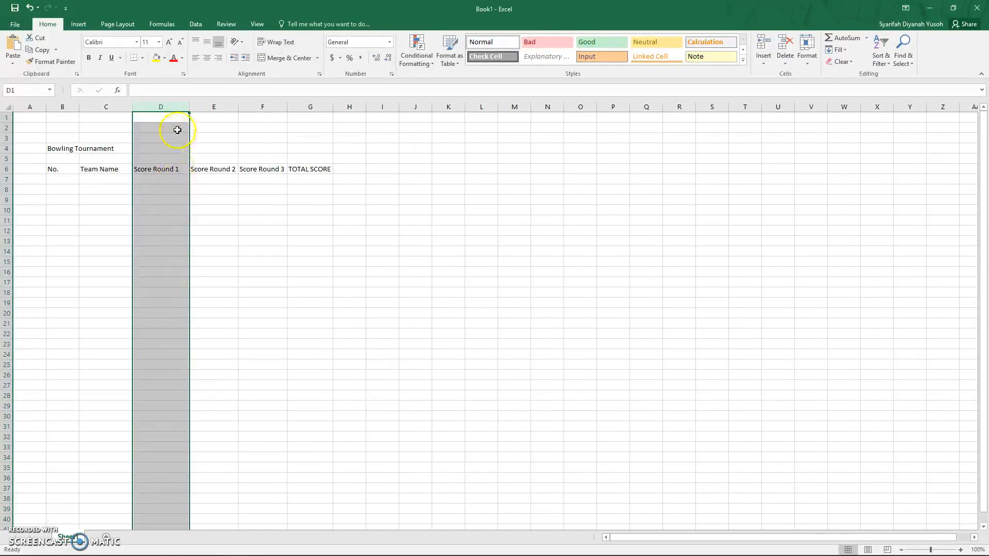
left_click(241, 250)
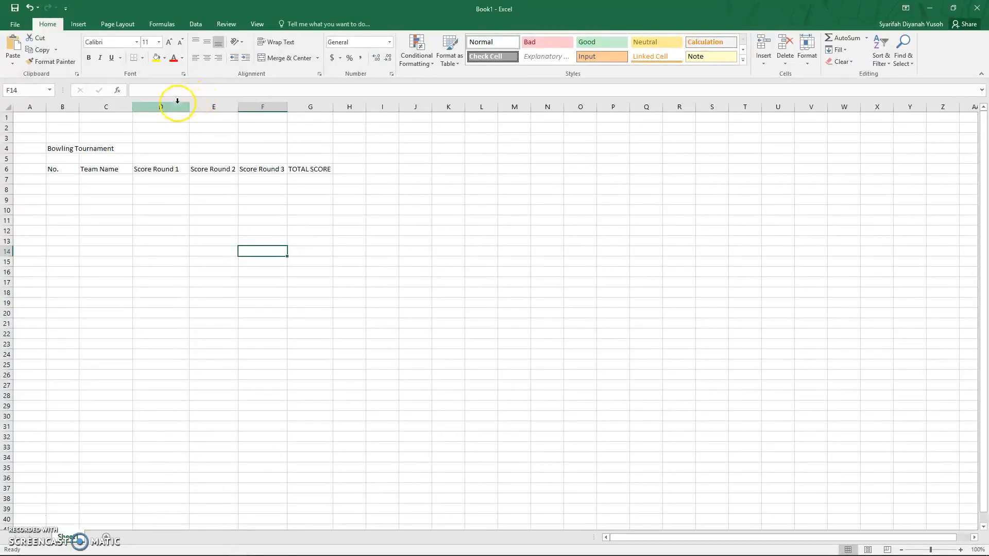
Step: Set the width of columns D through F to 15
left_click_drag(174, 103, 261, 104)
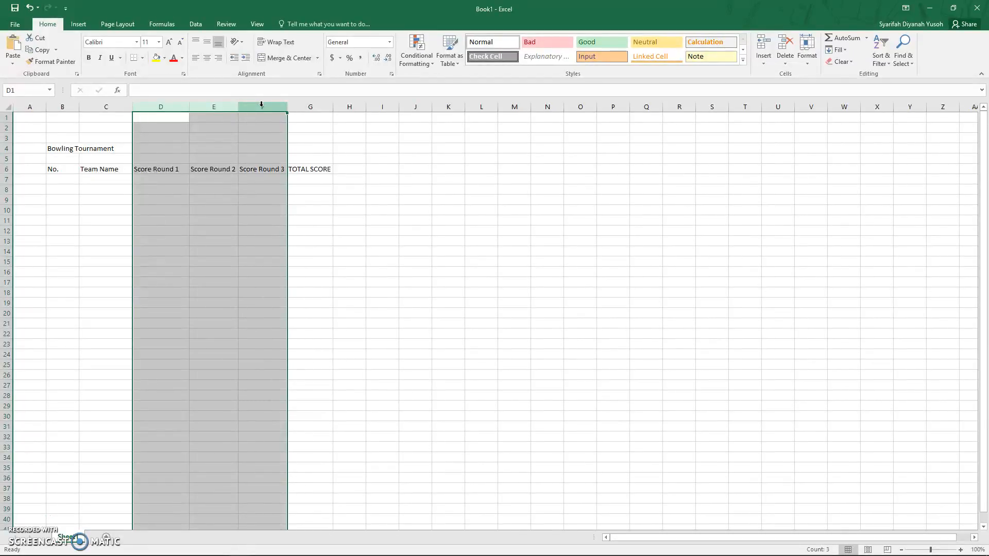
right_click(175, 108)
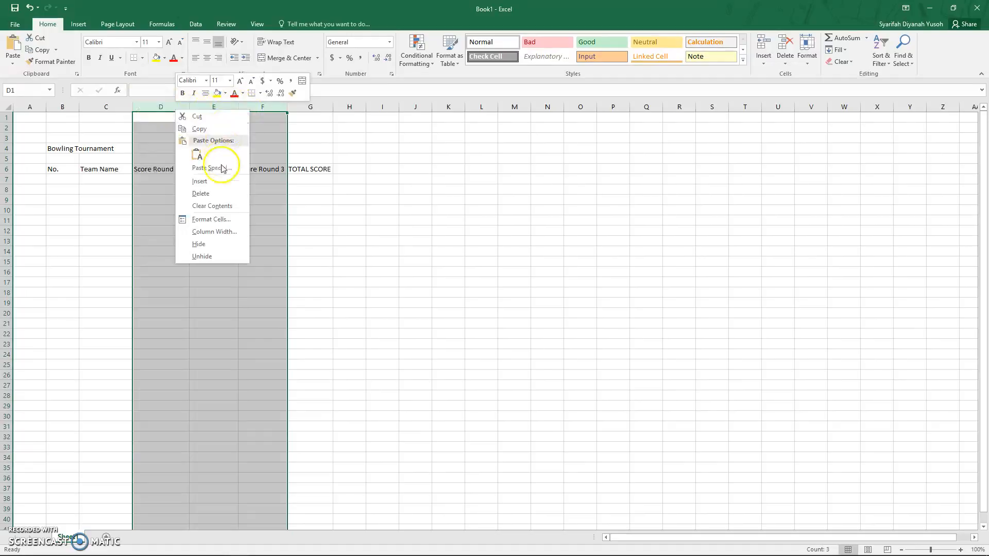
left_click(218, 233)
type("15")
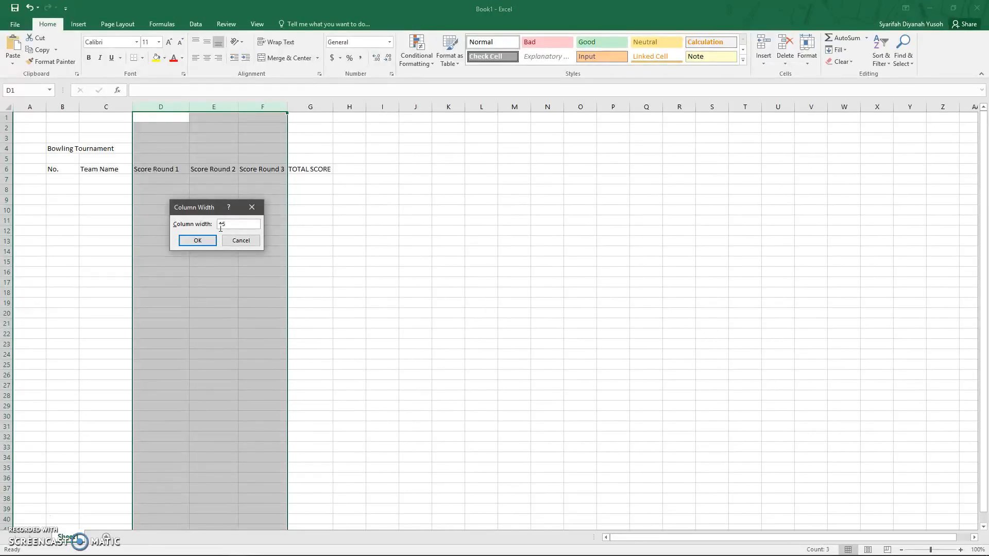
left_click(235, 224)
left_click(200, 240)
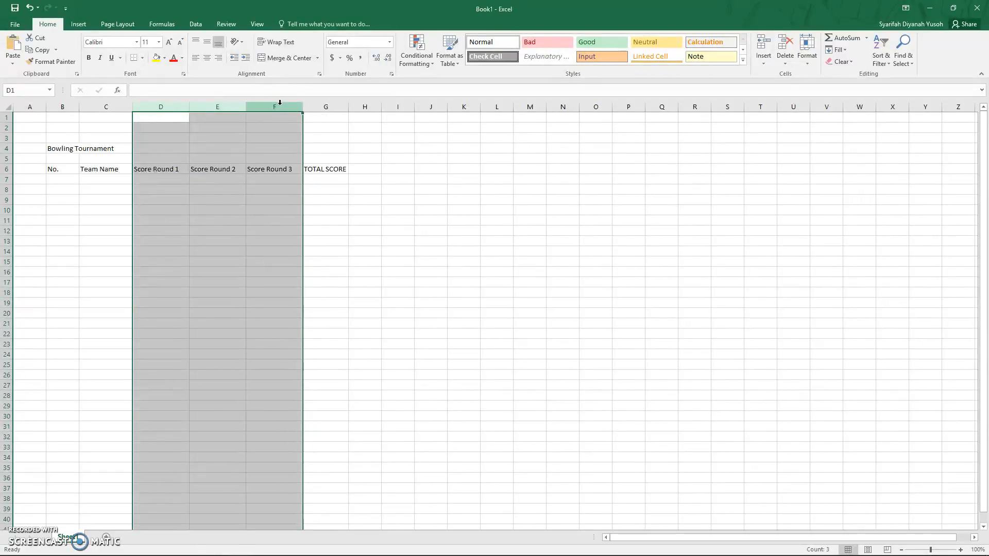
left_click(419, 240)
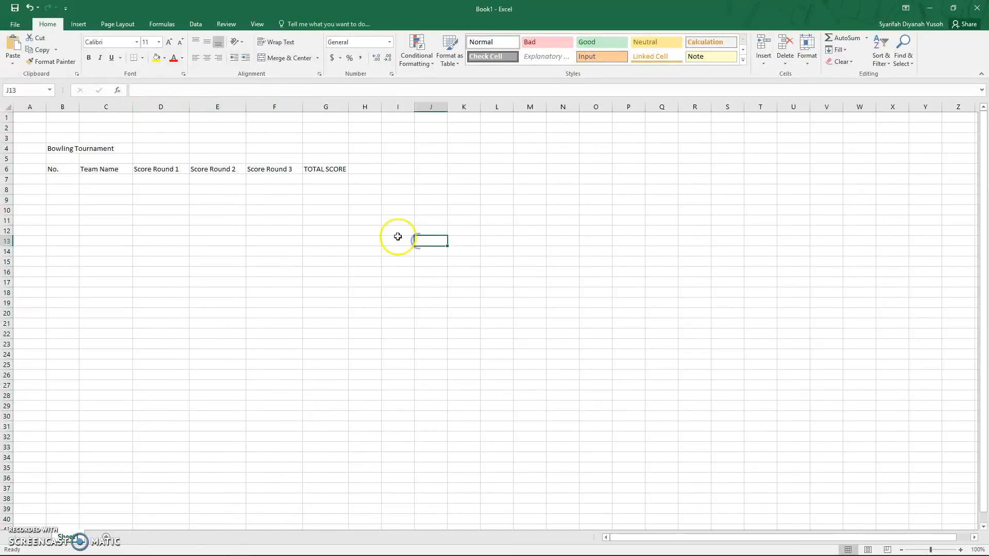
left_click_drag(56, 170, 323, 228)
mouse_move(61, 169)
left_mouse_down()
mouse_move(81, 160)
mouse_move(73, 168)
left_mouse_up()
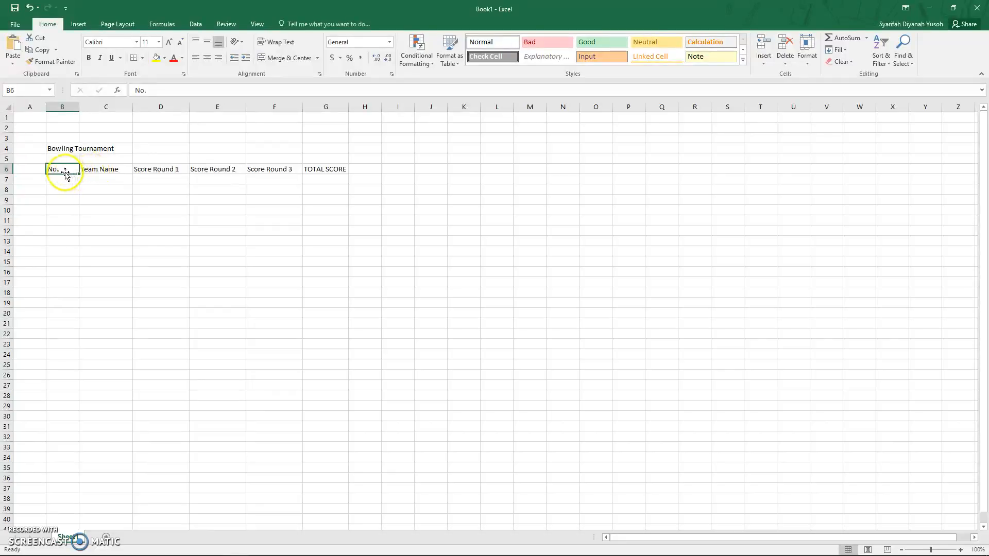
left_click(105, 170)
left_click(161, 178)
left_click(212, 169)
left_click(273, 169)
left_click(327, 169)
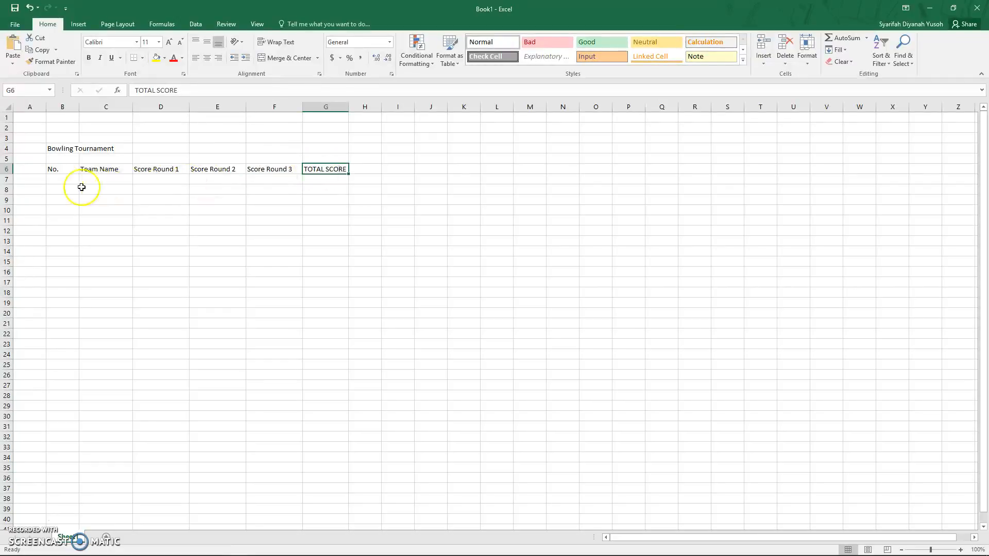
left_click_drag(66, 170, 307, 241)
left_click(239, 281)
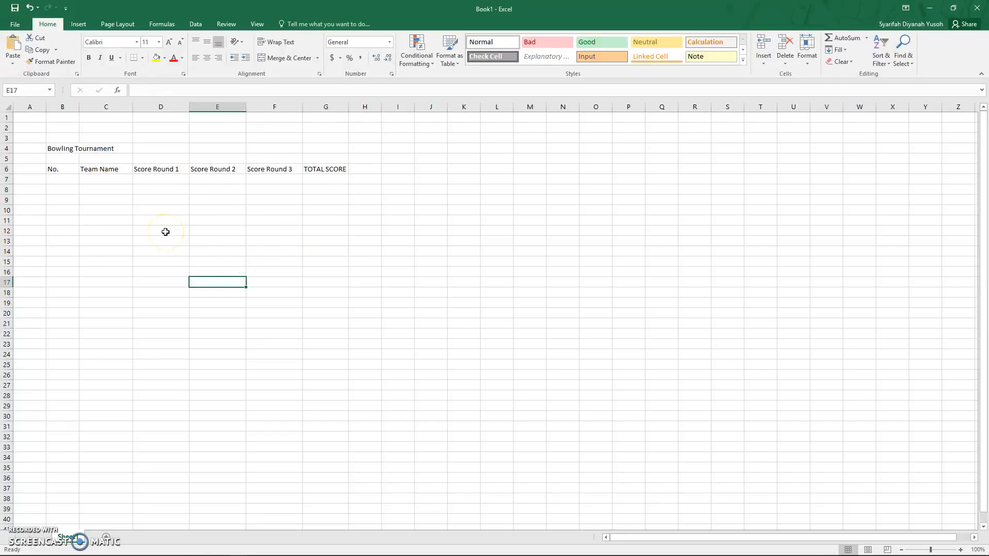
Step: Enter Team A through Team E in the Team Name column below the header
left_click(119, 178)
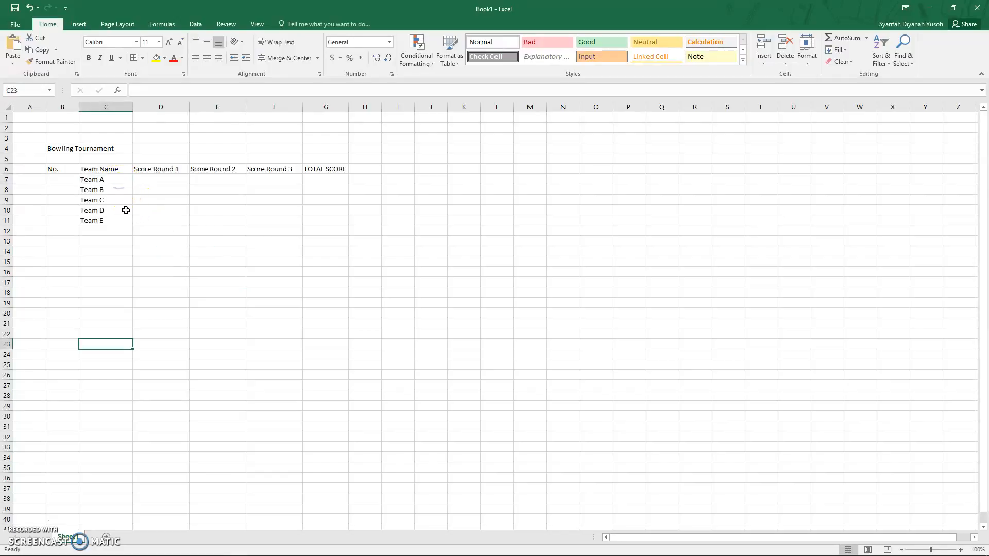
left_click(119, 181)
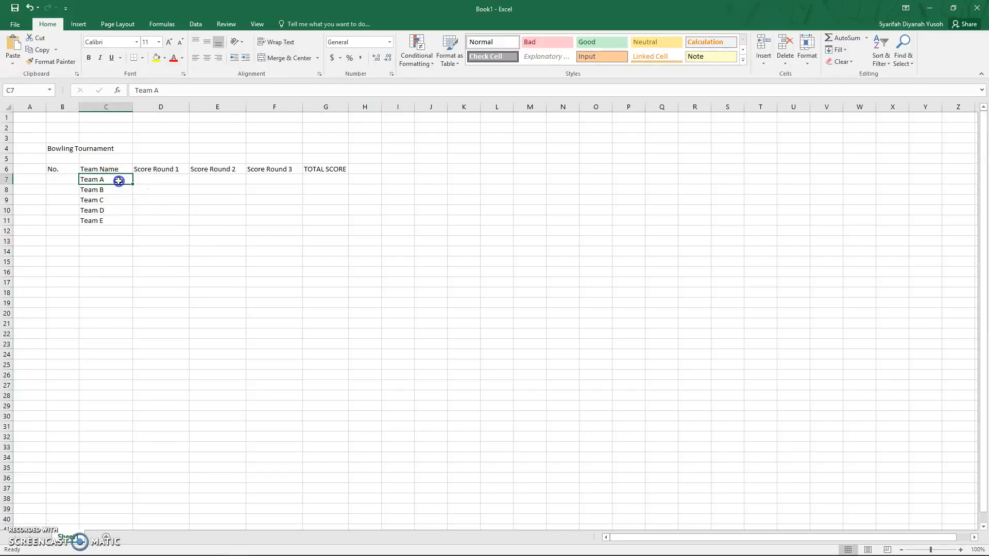
left_click_drag(119, 181, 119, 218)
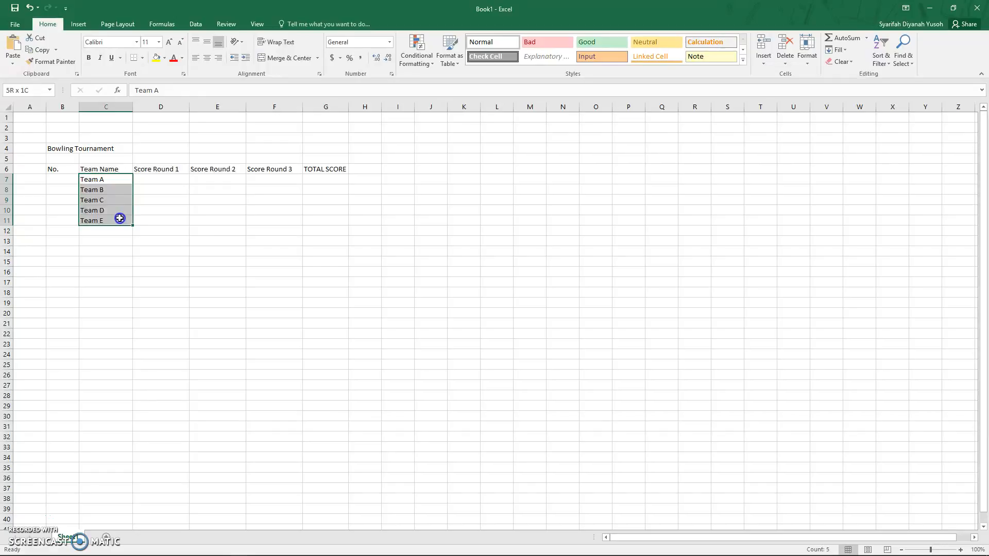
left_click(122, 242)
left_click_drag(110, 180, 117, 219)
left_click_drag(117, 219, 117, 218)
left_click(116, 106)
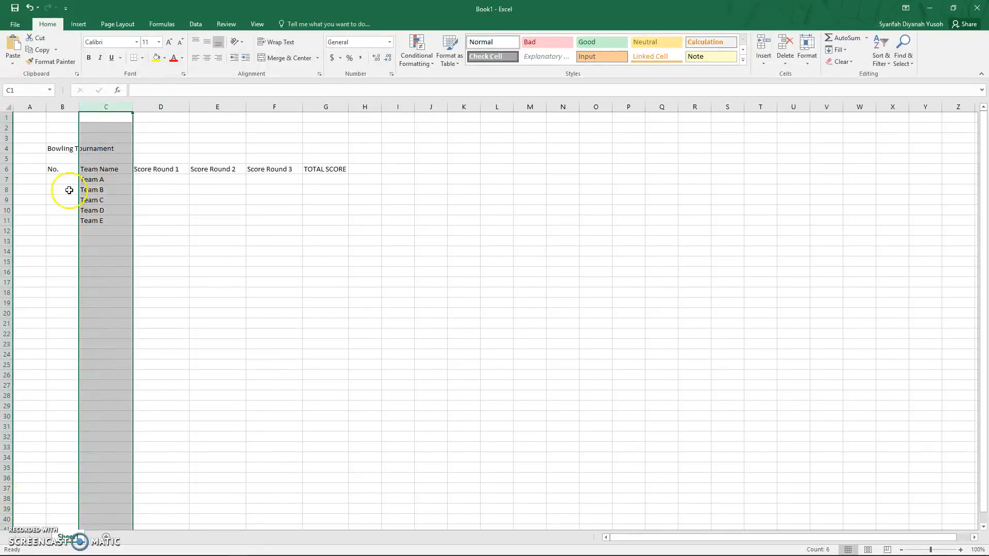
left_click_drag(63, 169, 312, 220)
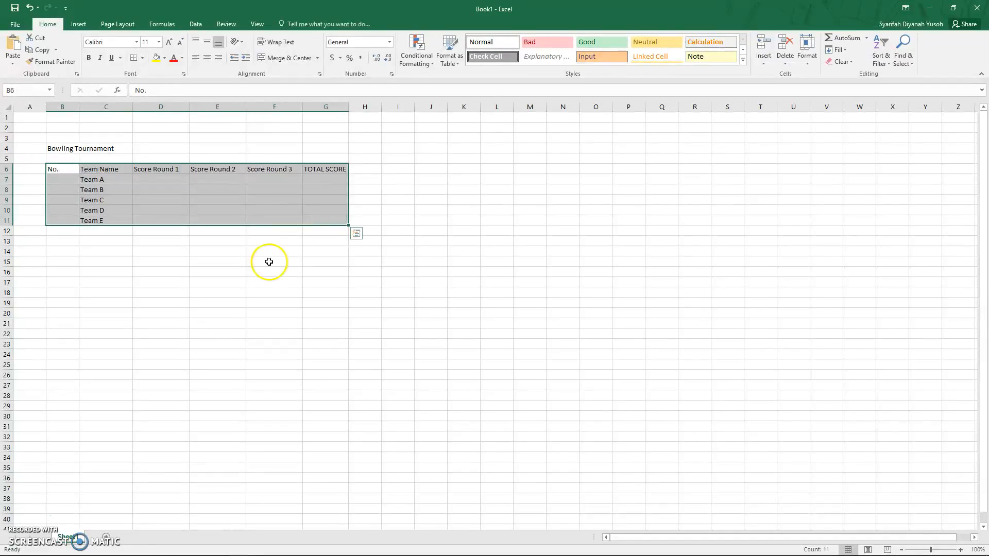
left_click(208, 294)
left_click(143, 58)
left_click(143, 58)
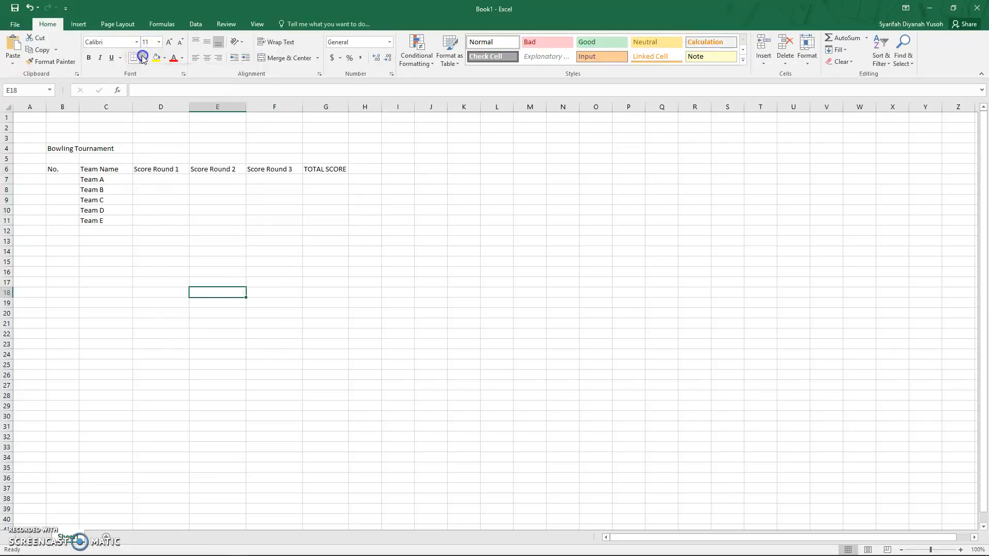
left_click(67, 171)
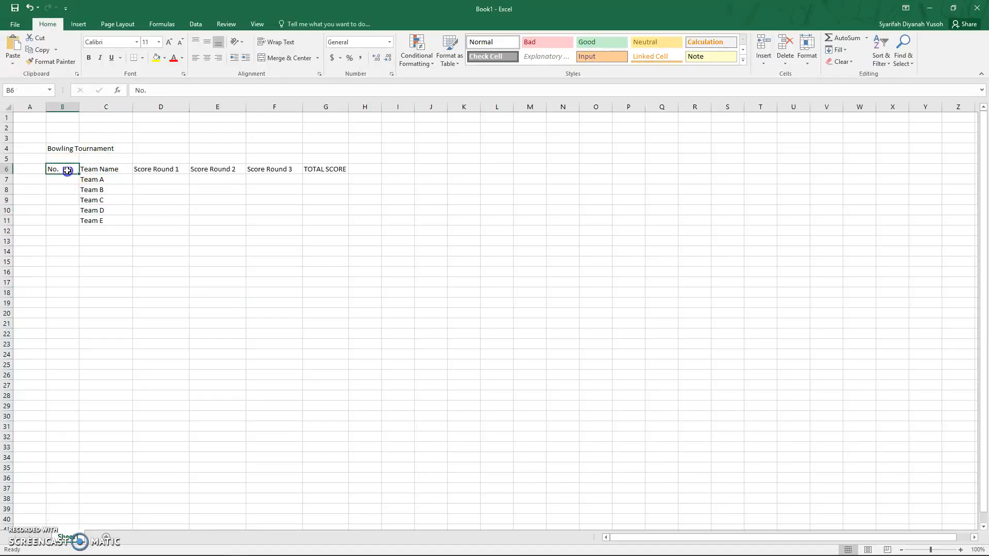
left_click_drag(67, 171, 320, 220)
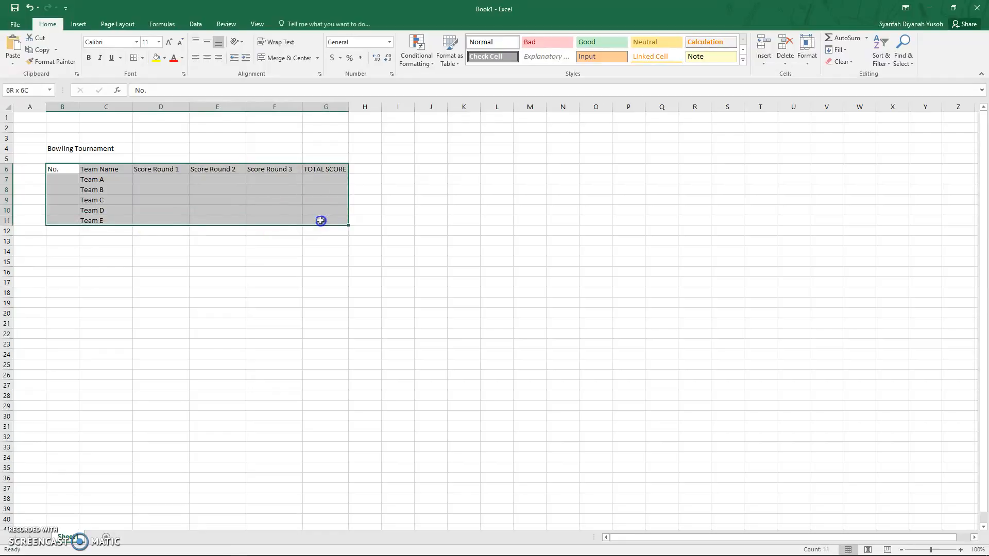
mouse_move(320, 220)
left_mouse_down()
mouse_move(249, 192)
mouse_move(60, 167)
mouse_move(112, 202)
mouse_move(318, 221)
left_mouse_up()
left_click(178, 261)
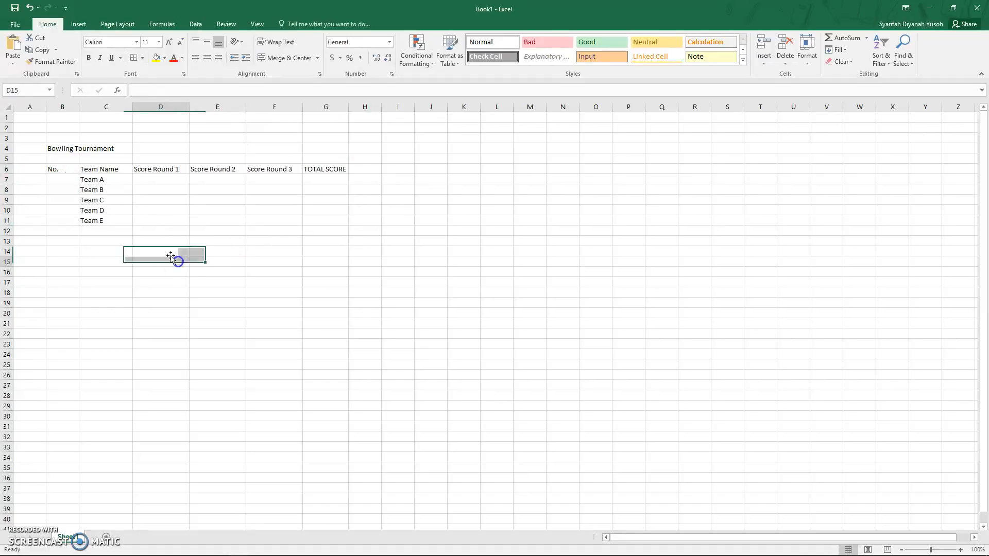
Step: Apply All Borders to the table range B6:G11
left_click(60, 169)
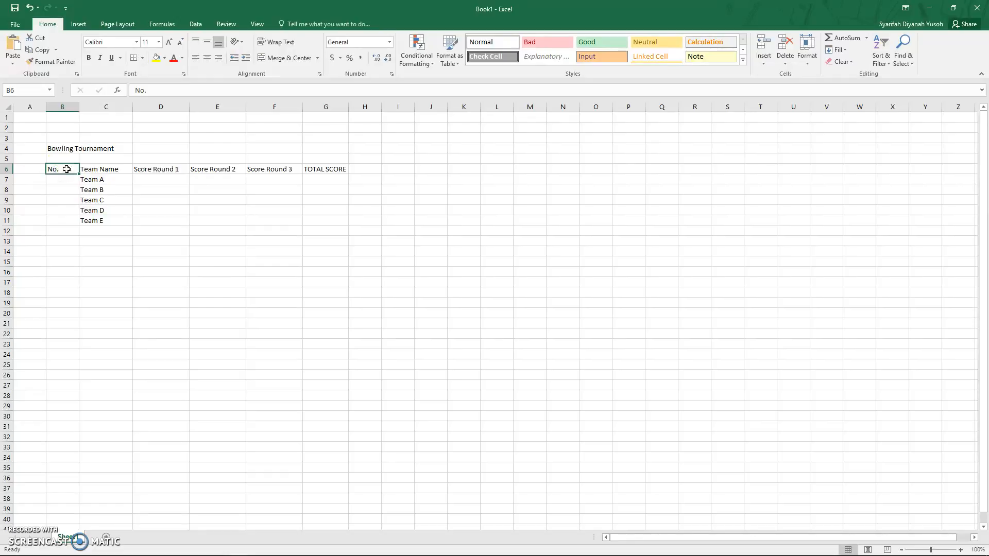
left_click_drag(67, 169, 323, 218)
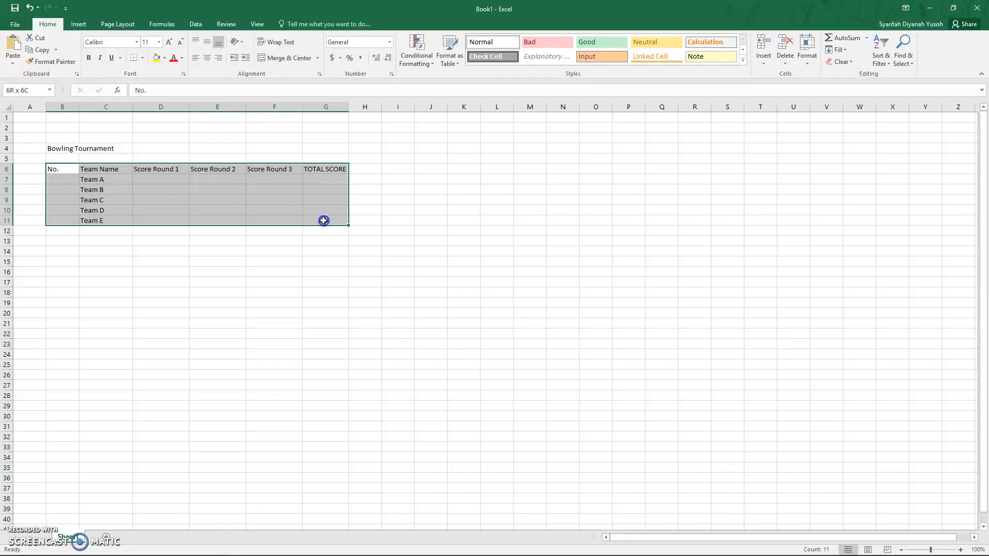
left_click_drag(323, 220, 323, 220)
left_click(143, 59)
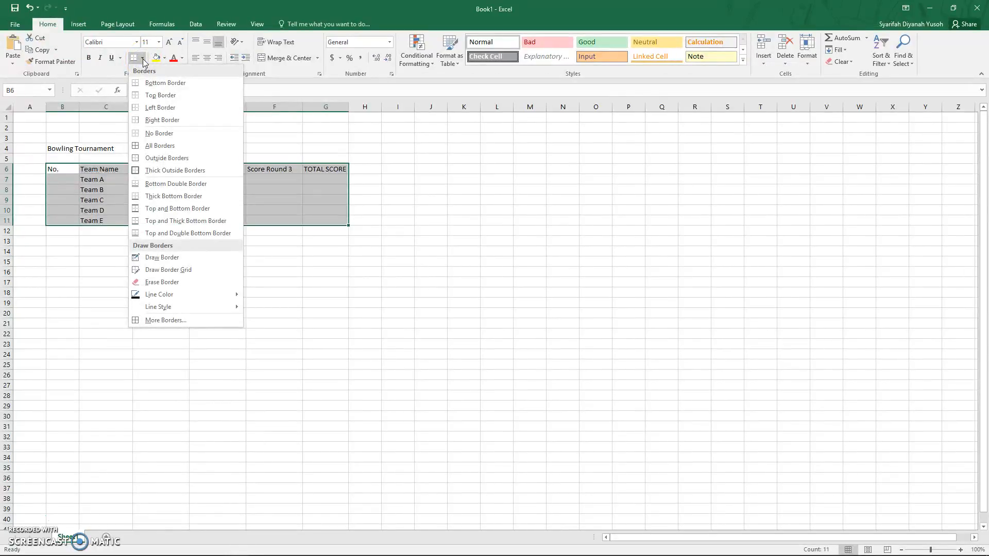
left_click(175, 147)
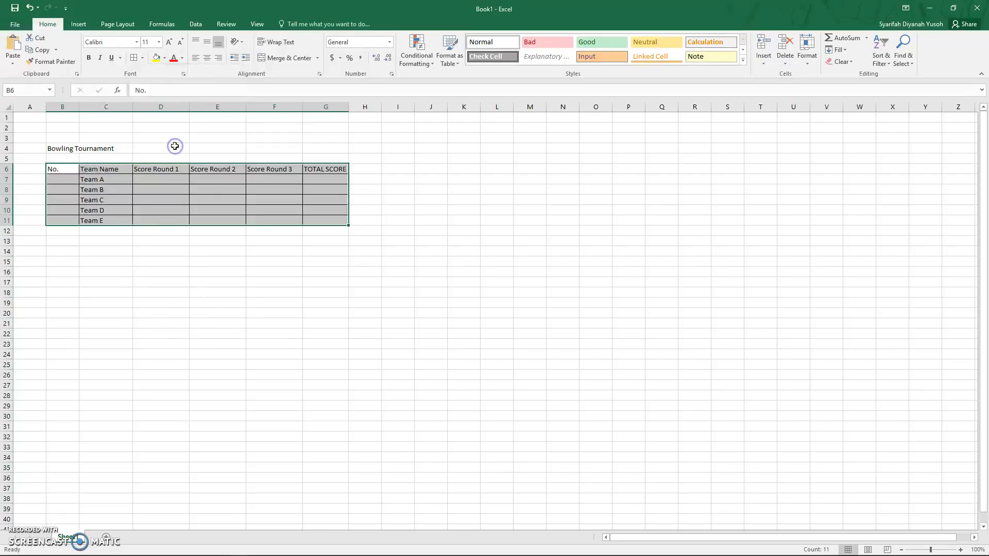
left_click(180, 292)
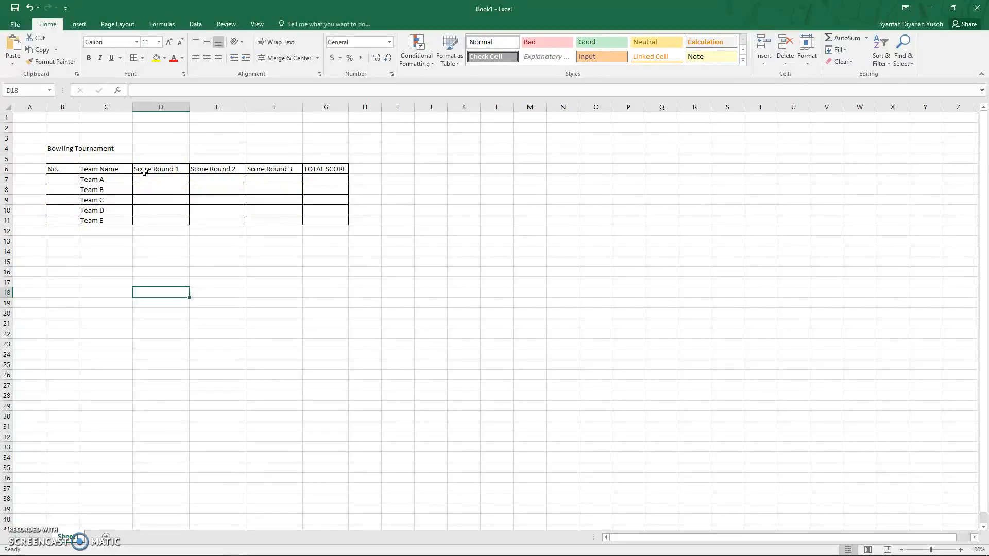
left_click(145, 58)
mouse_move(218, 297)
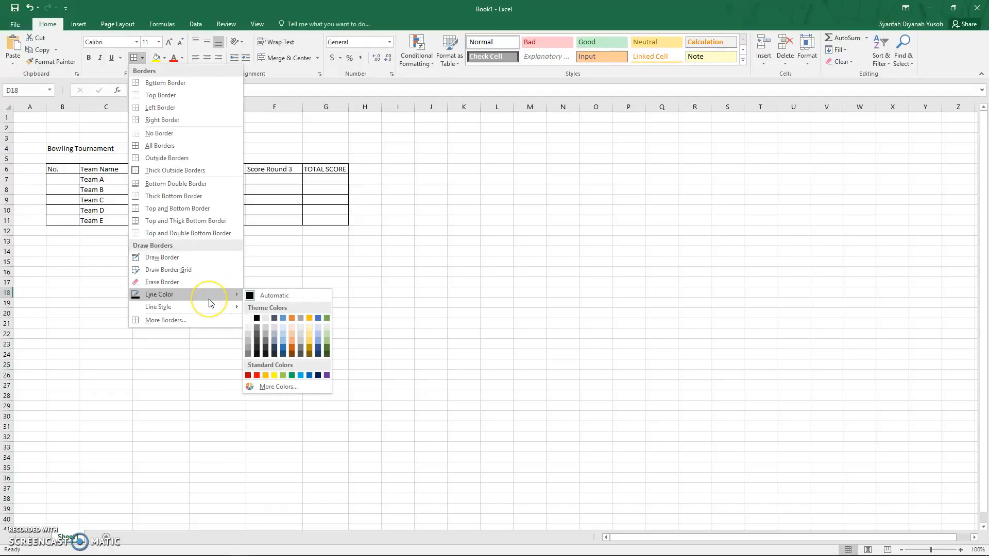
left_click(165, 379)
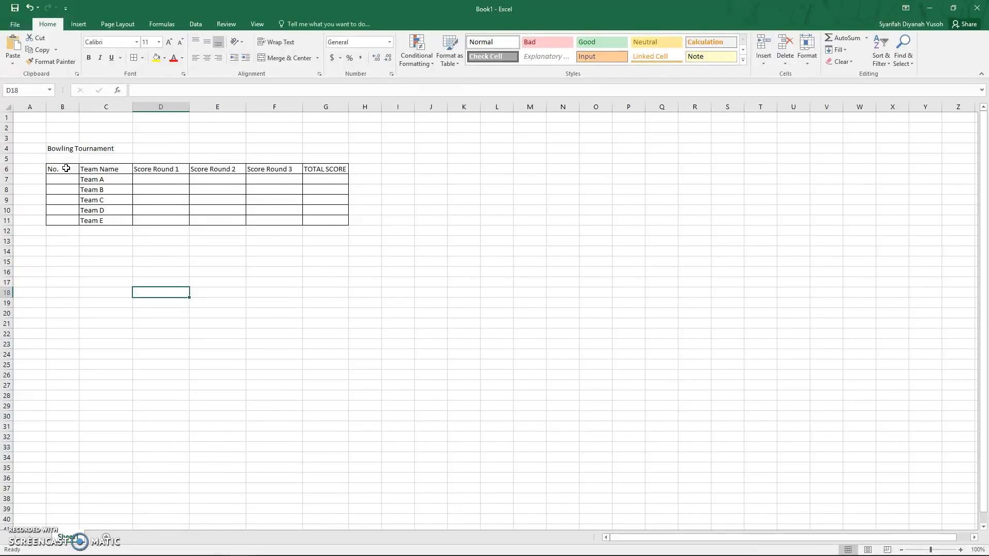
Step: Fill the whole of row 6 with yellow
left_click_drag(66, 168, 315, 168)
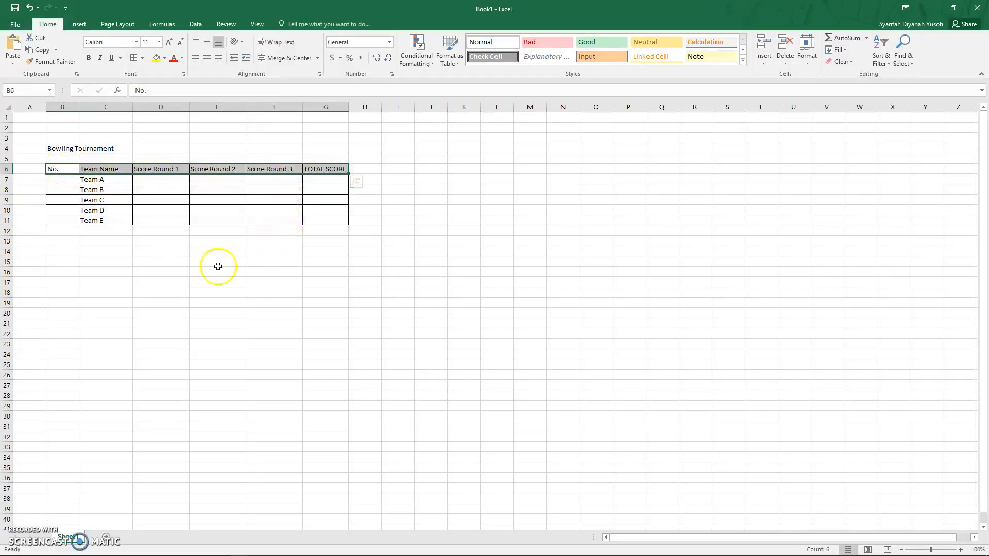
left_click(85, 251)
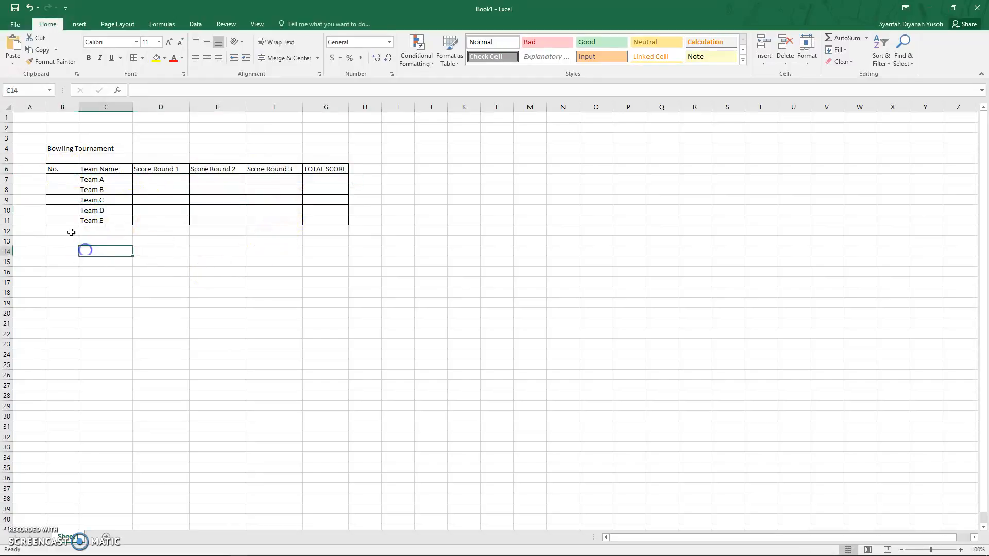
left_click(8, 169)
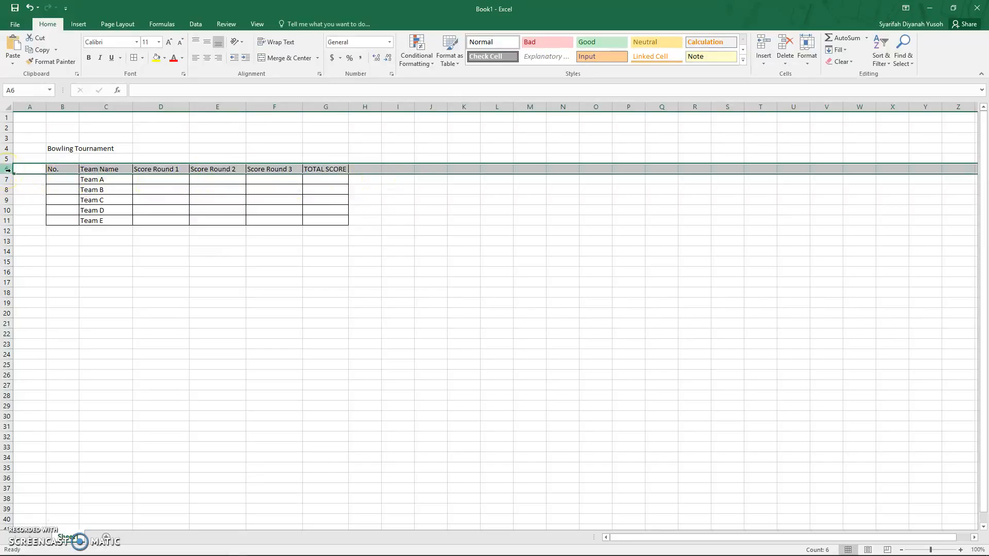
left_click(156, 58)
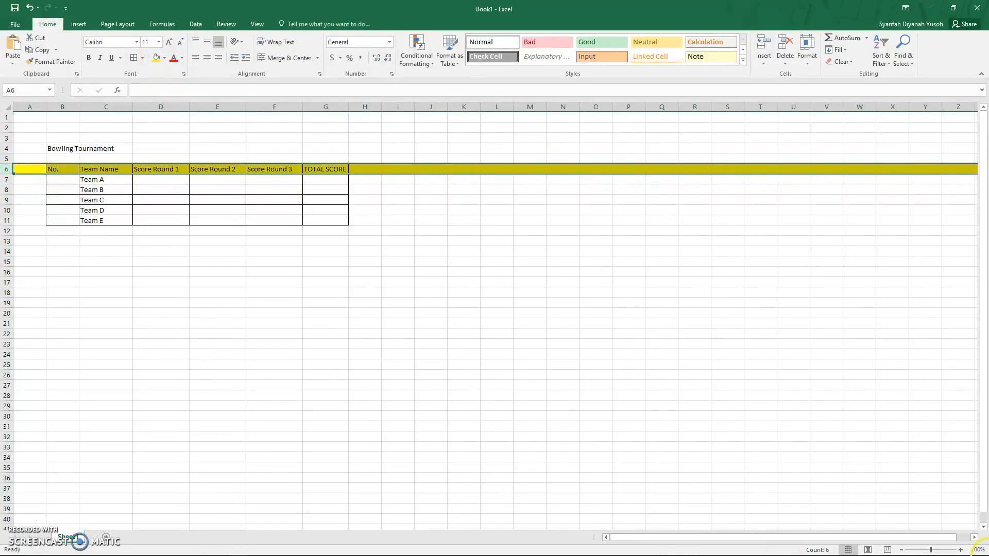
left_click(975, 537)
left_click(975, 537)
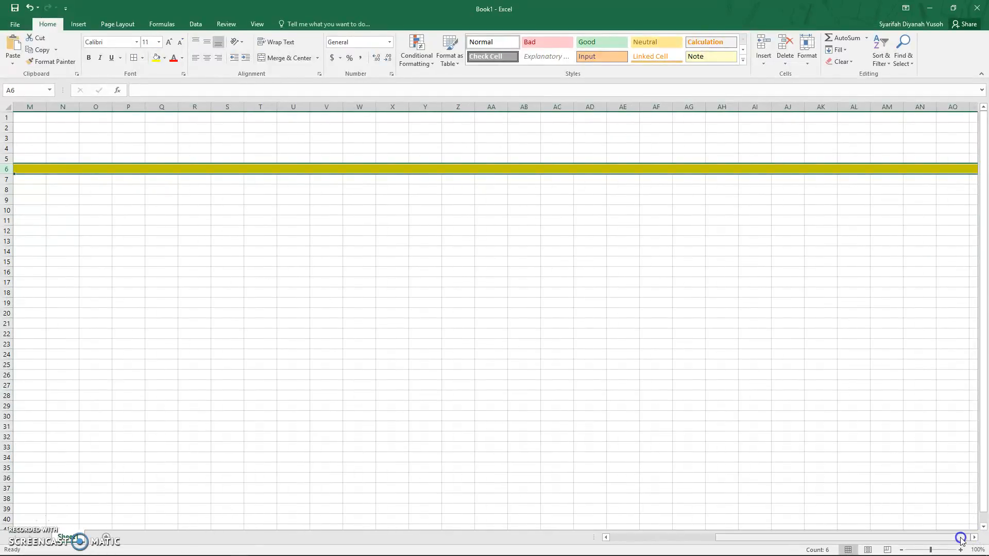
left_click_drag(961, 537, 871, 535)
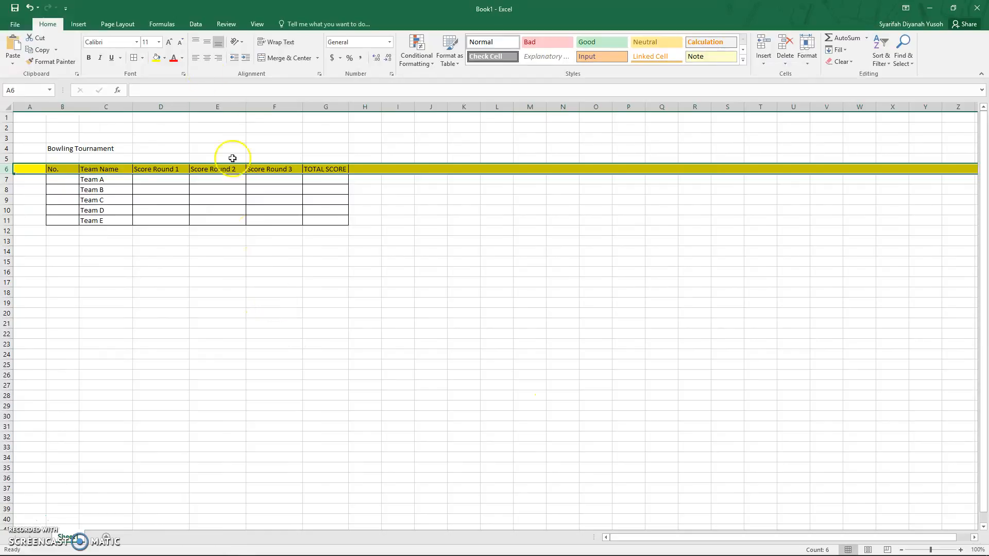
Step: Remove the fill from row 6
left_click(164, 57)
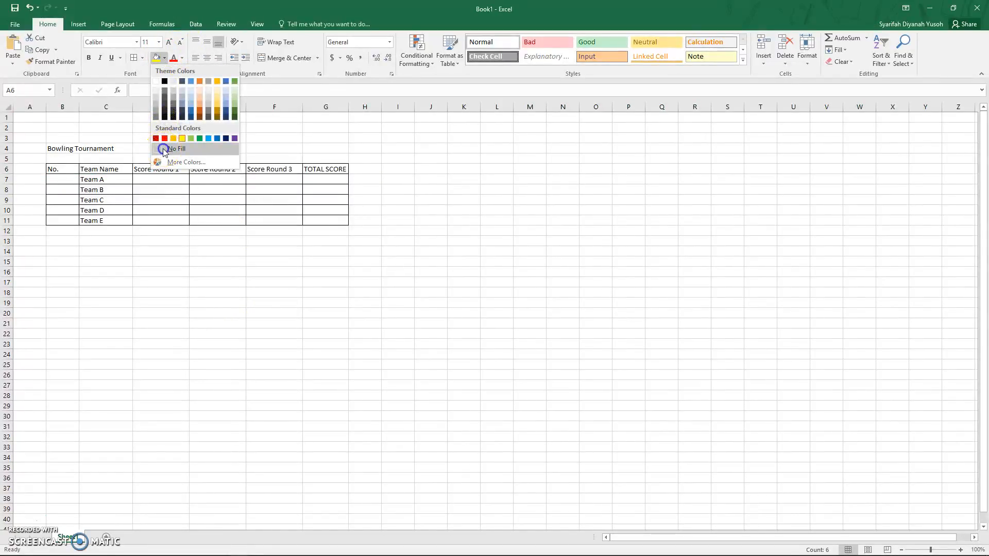
left_click(164, 149)
left_click(103, 220)
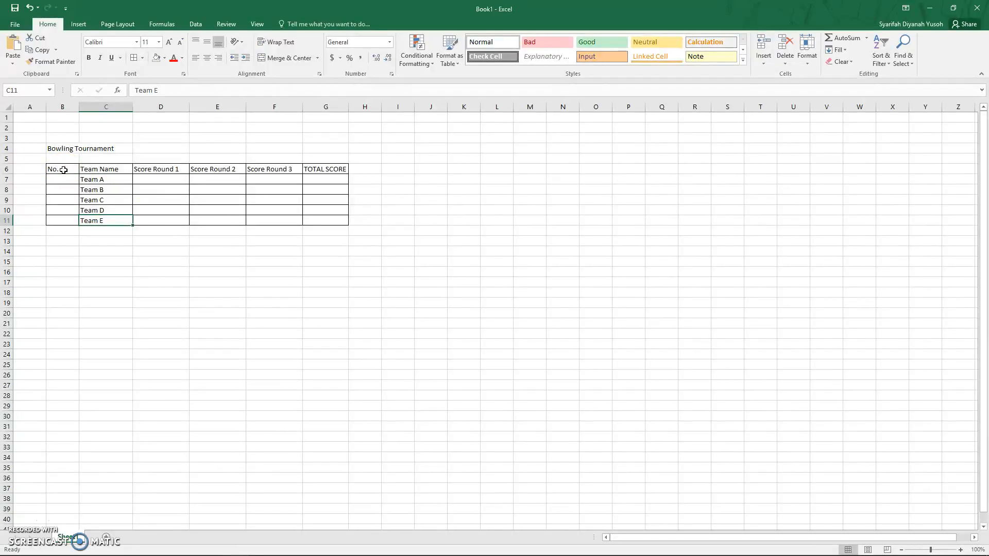
left_click_drag(63, 170, 313, 168)
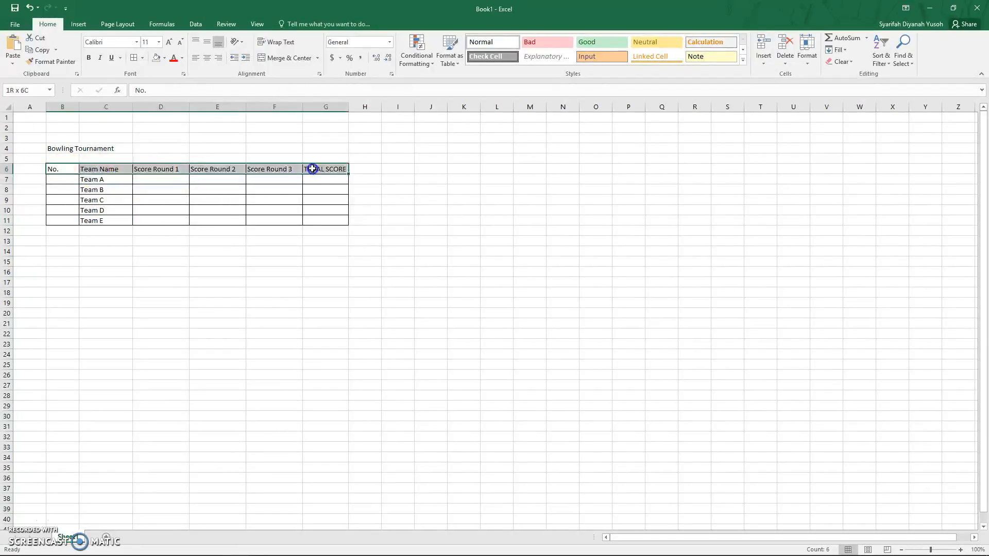
left_click(65, 167)
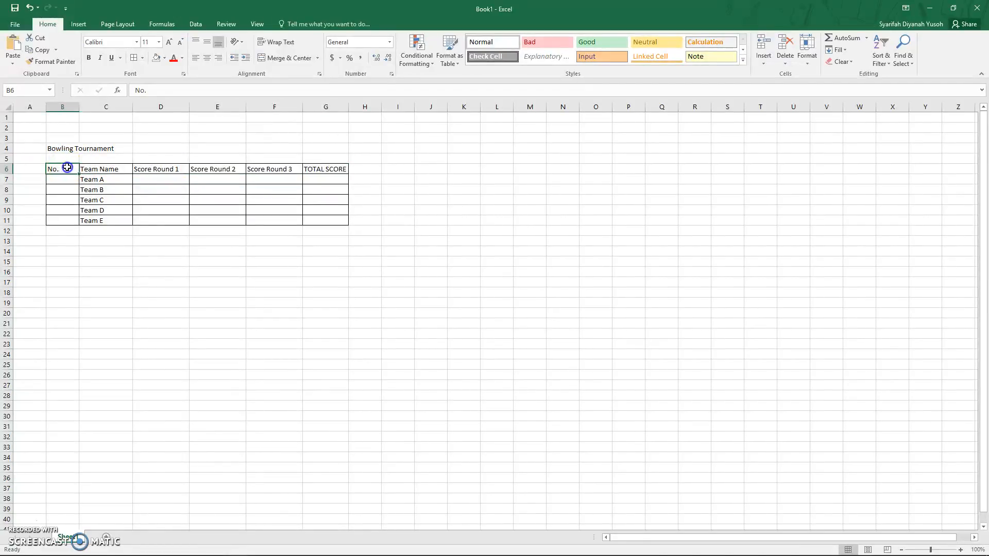
left_click_drag(68, 167, 318, 170)
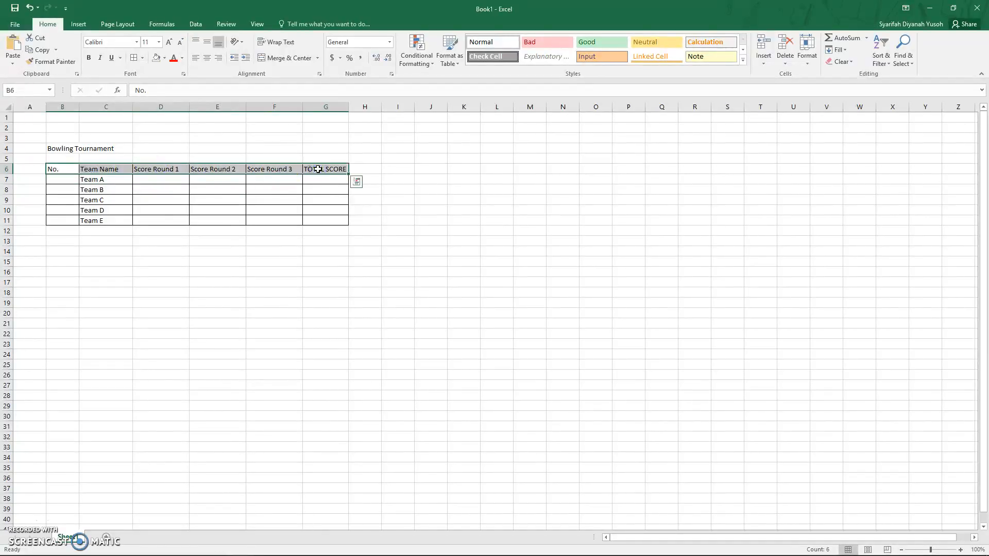
left_click(164, 58)
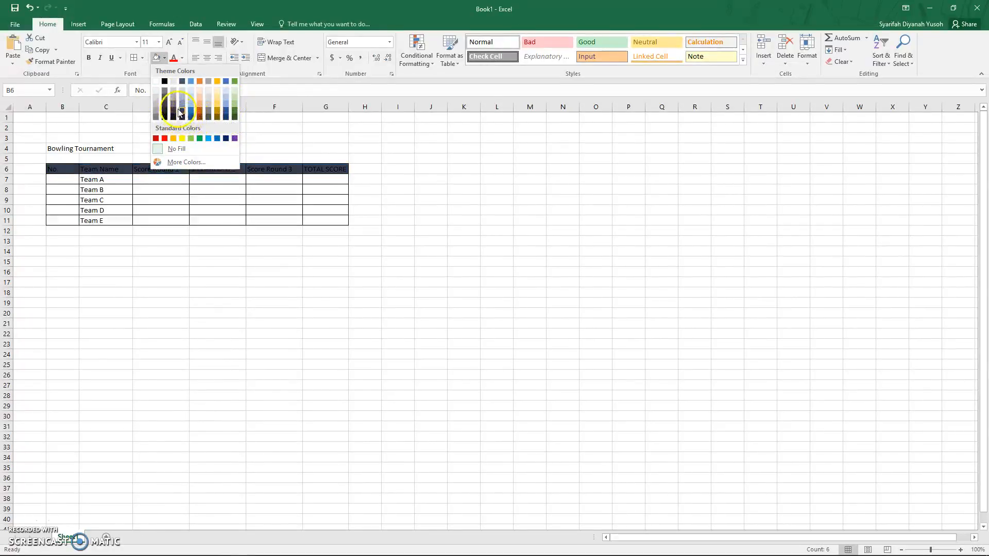
left_click(197, 163)
left_click_drag(197, 173, 259, 94)
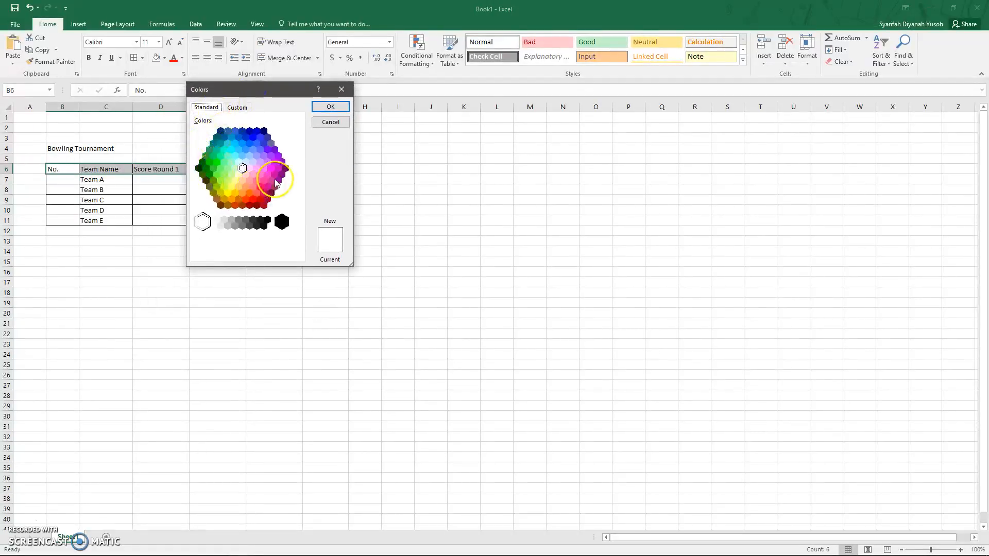
left_click(238, 107)
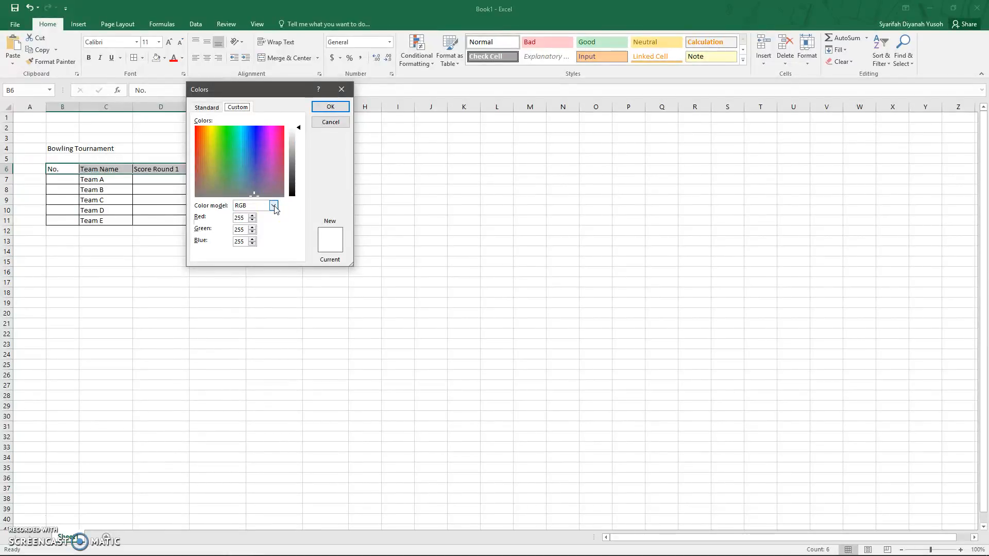
left_click(273, 205)
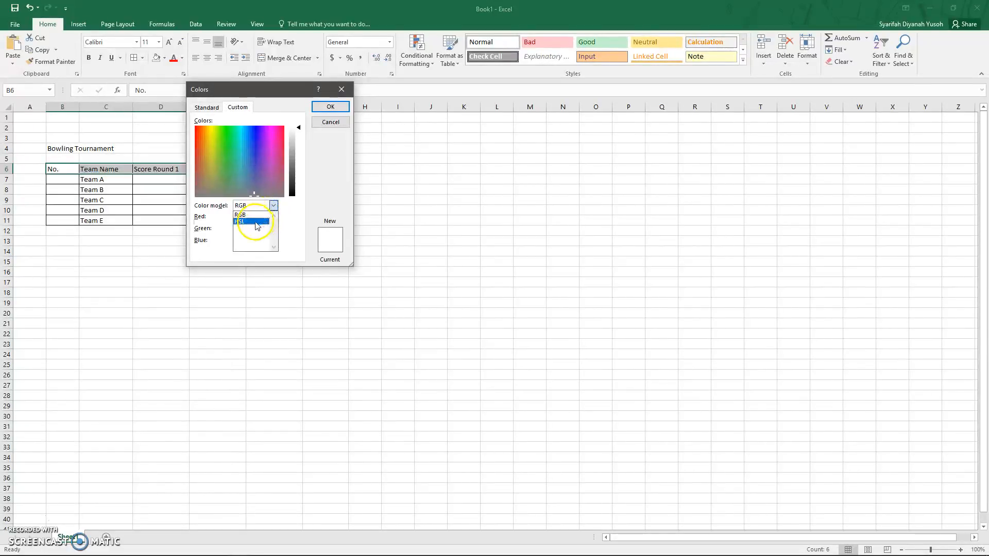
left_click(256, 221)
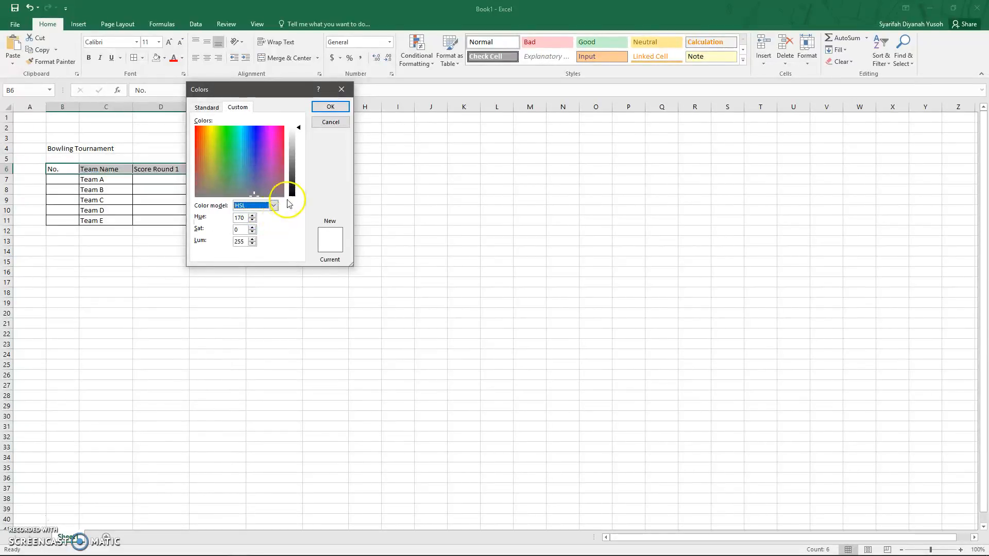
left_click(343, 123)
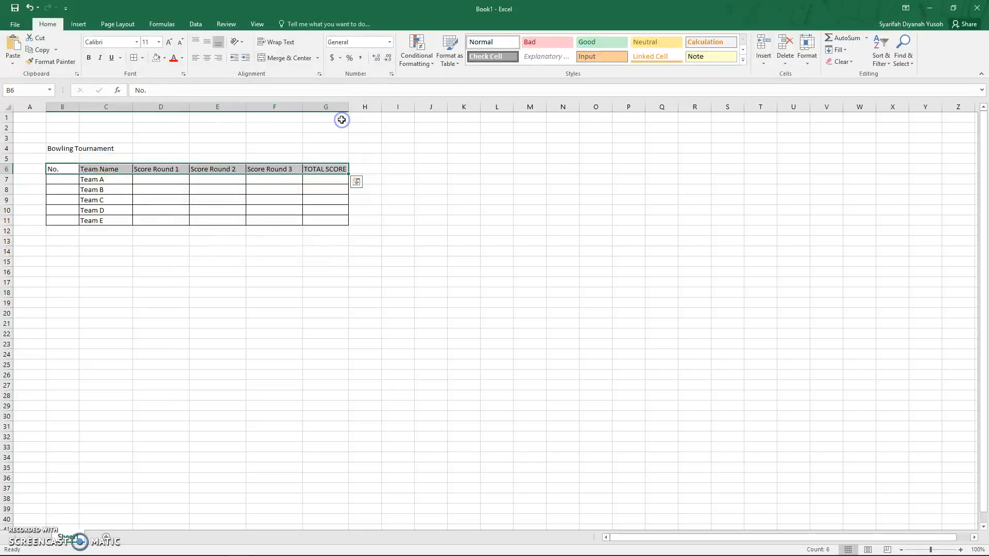
Step: Format the header cells B6:G6 with a dark blue fill and white, bold, centred text
left_click(165, 58)
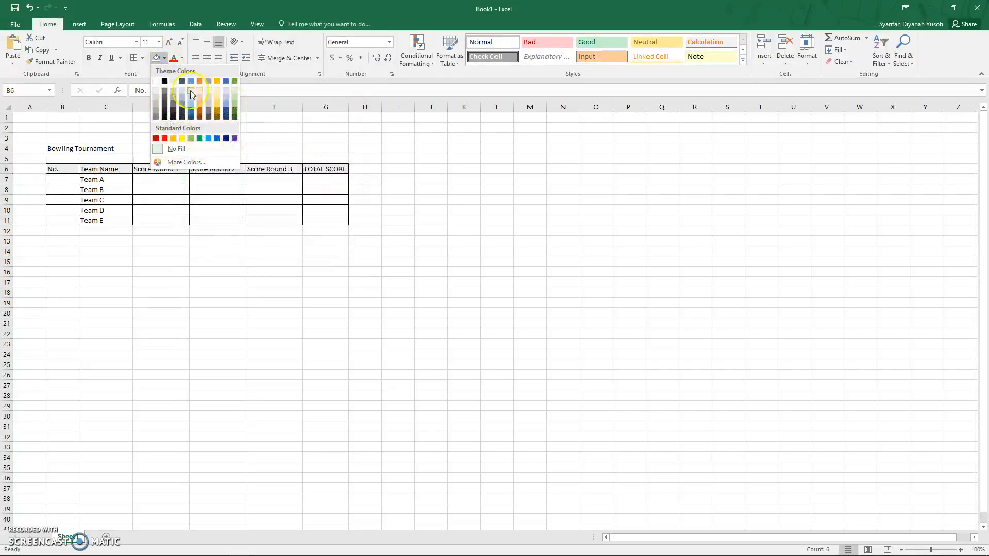
left_click(225, 138)
left_click_drag(62, 170, 305, 176)
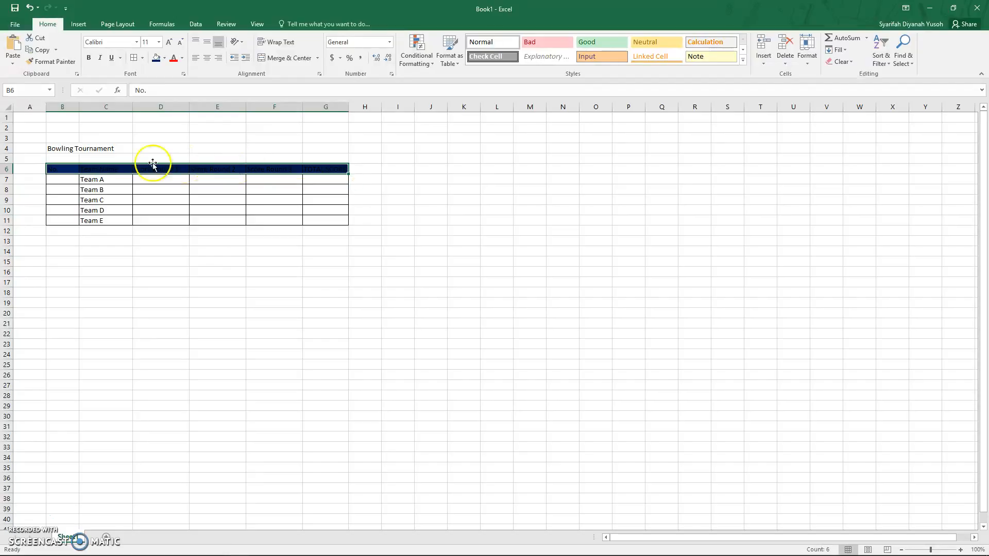
left_click_drag(63, 171, 316, 172)
left_click_drag(317, 172, 316, 172)
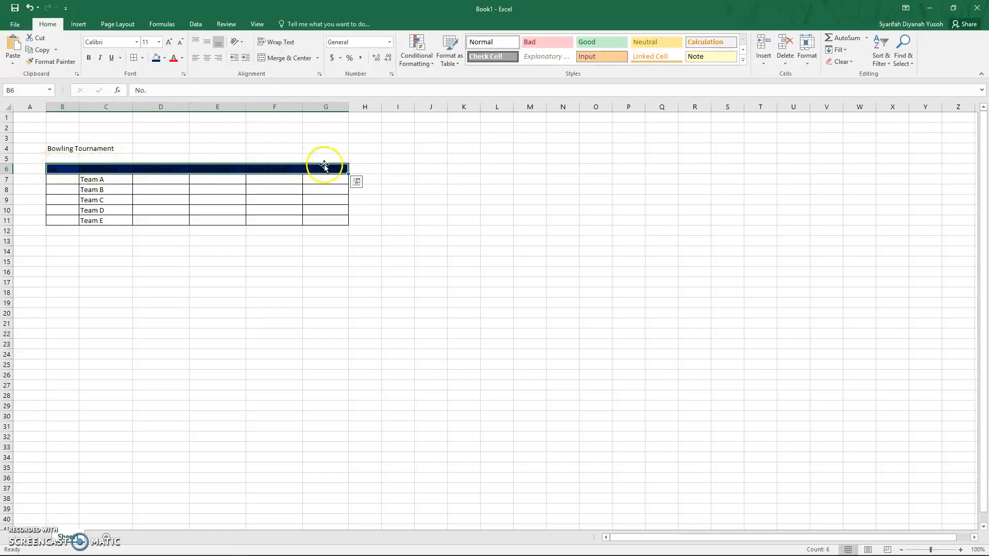
left_click(182, 59)
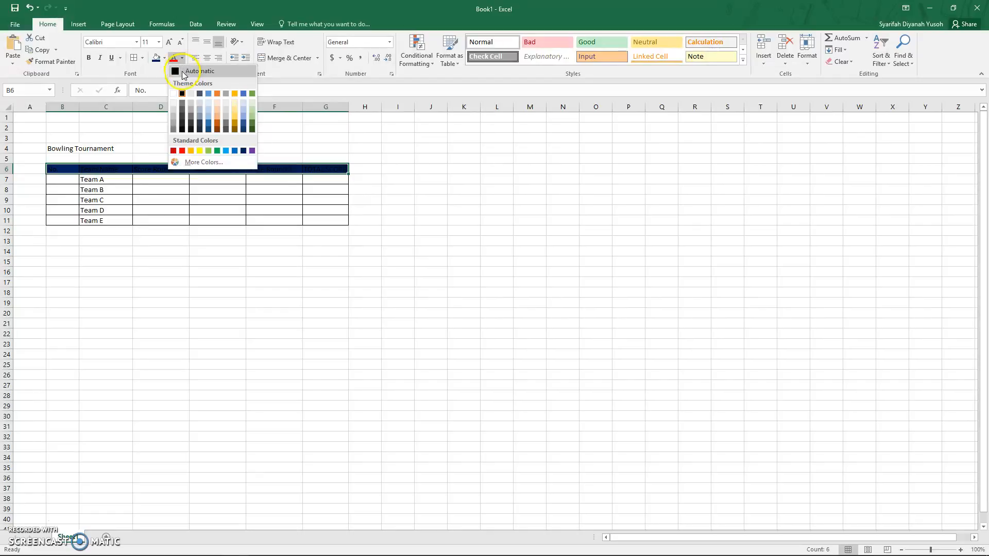
left_click(173, 94)
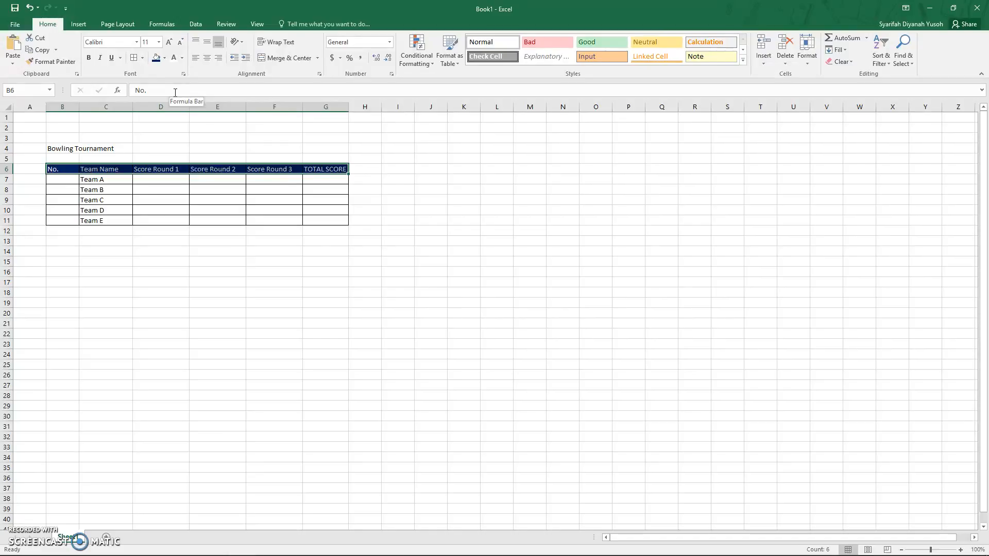
left_click(89, 59)
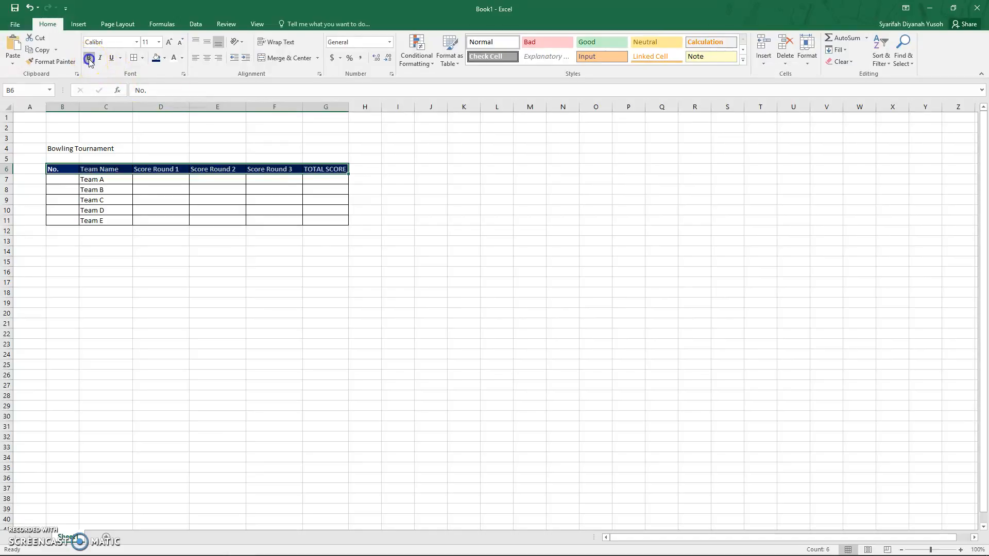
left_click(207, 59)
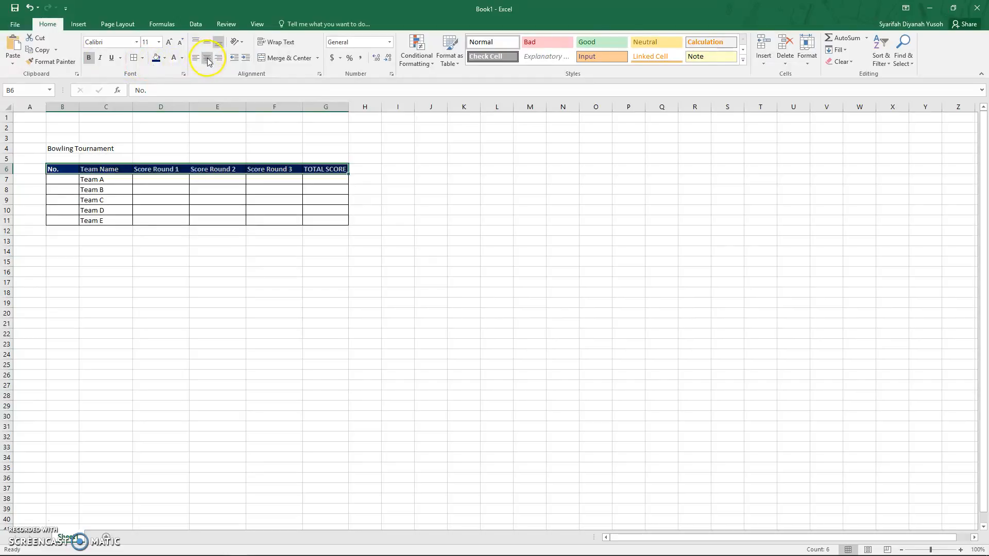
Step: Enlarge the height of header row 6
left_click(265, 273)
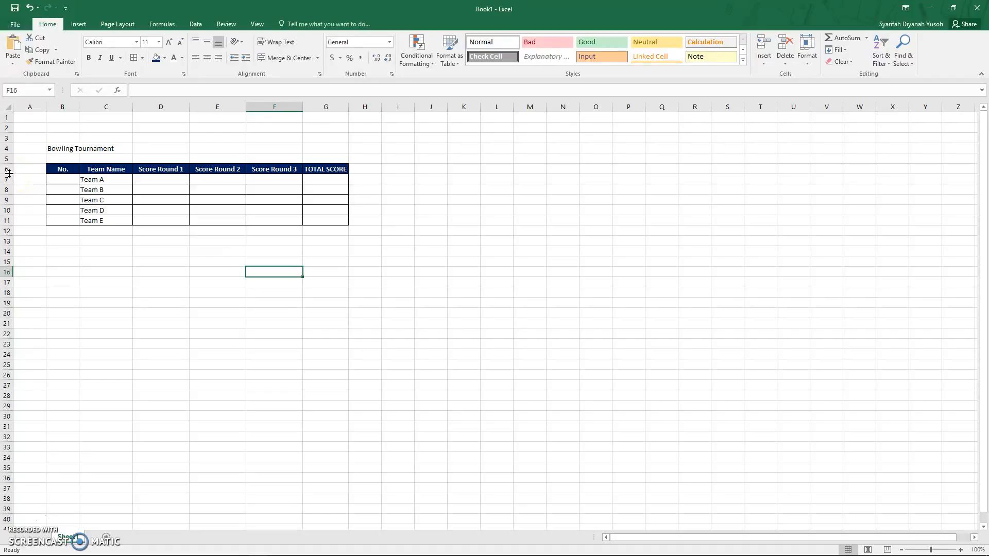
left_click_drag(9, 174, 9, 186)
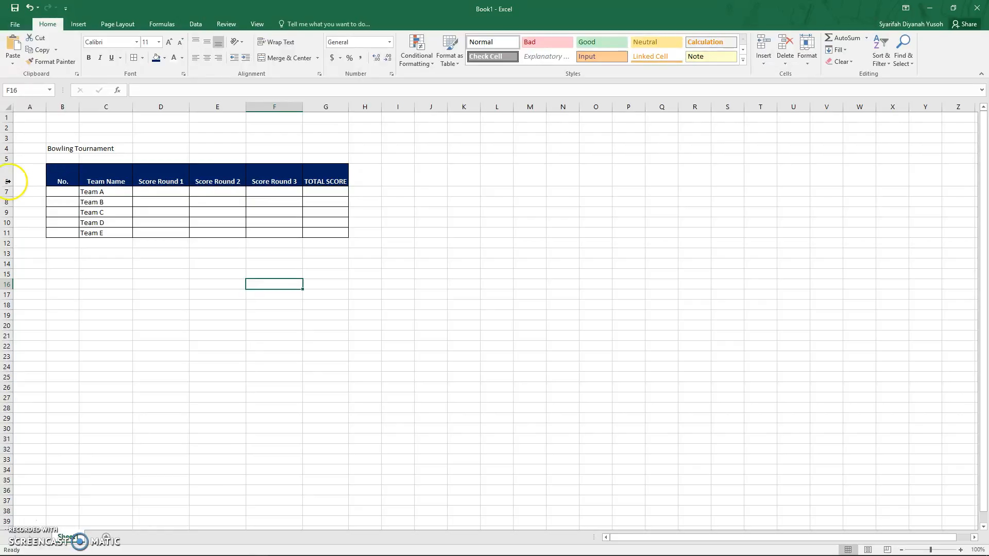
Step: Check the height of row 6 in the Row Height dialog
left_click(8, 177)
right_click(8, 176)
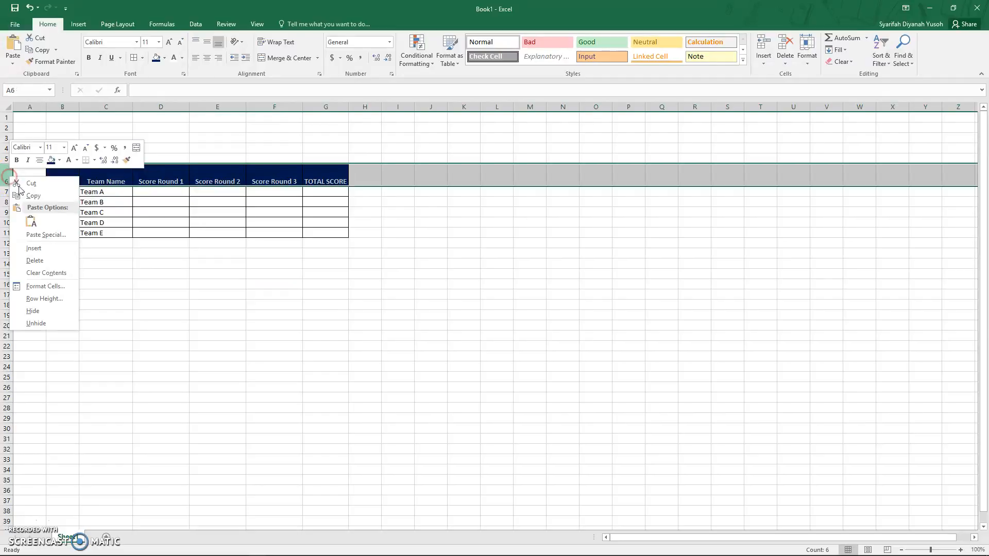
left_click(53, 299)
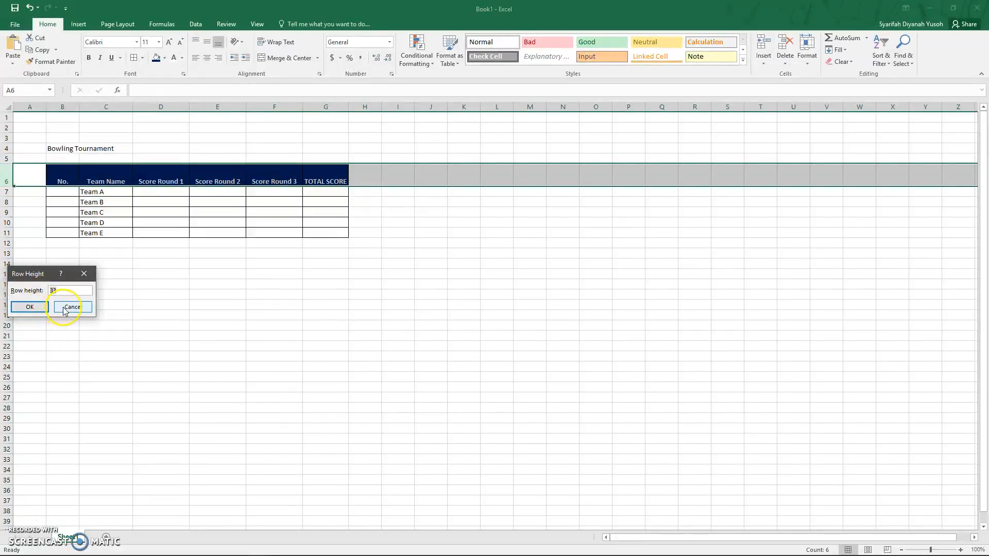
left_click(68, 307)
left_click(264, 255)
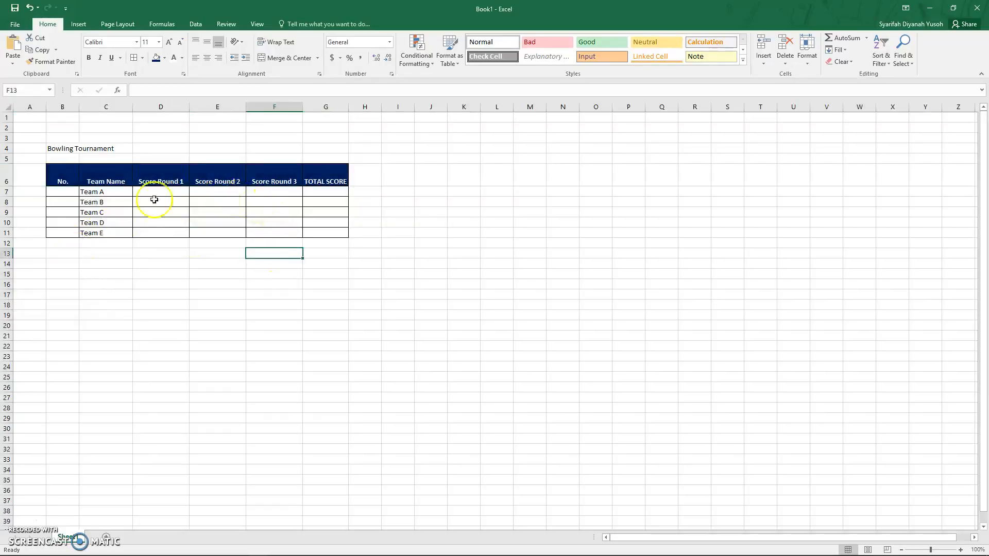
left_click(8, 177)
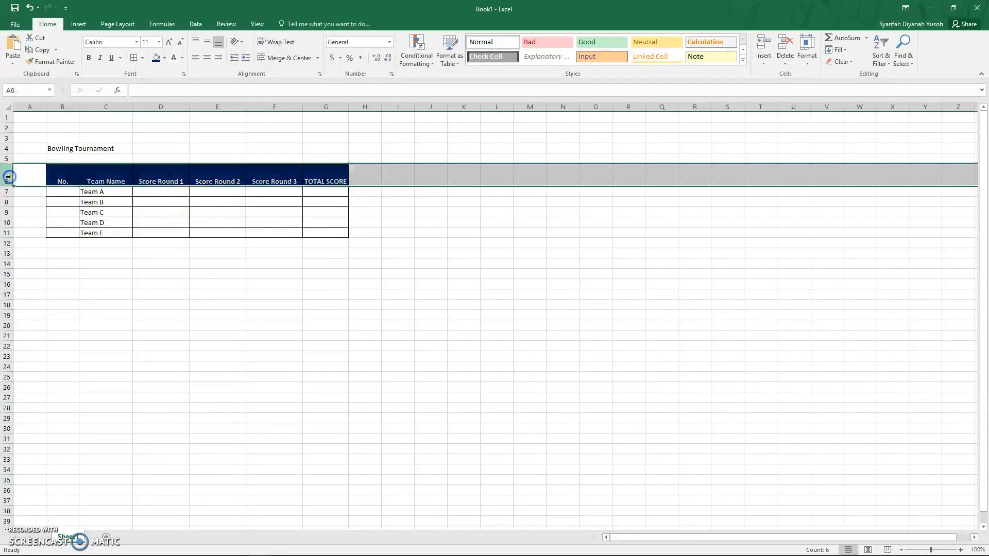
right_click(8, 177)
left_click(46, 298)
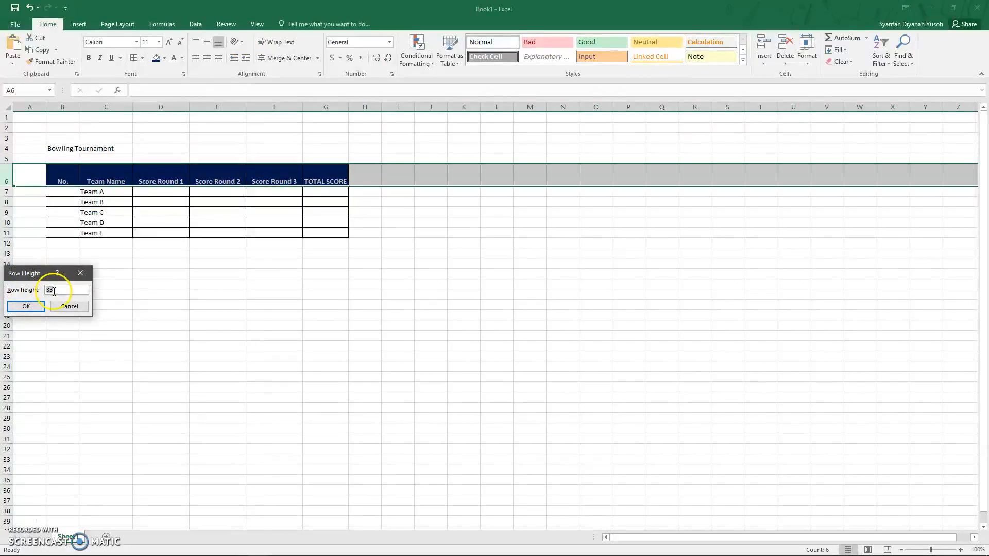
left_click(27, 307)
Step: Edit the TOTAL SCORE header cell to break it onto two lines, TOTAL above SCORE
left_click(320, 243)
double_click(320, 242)
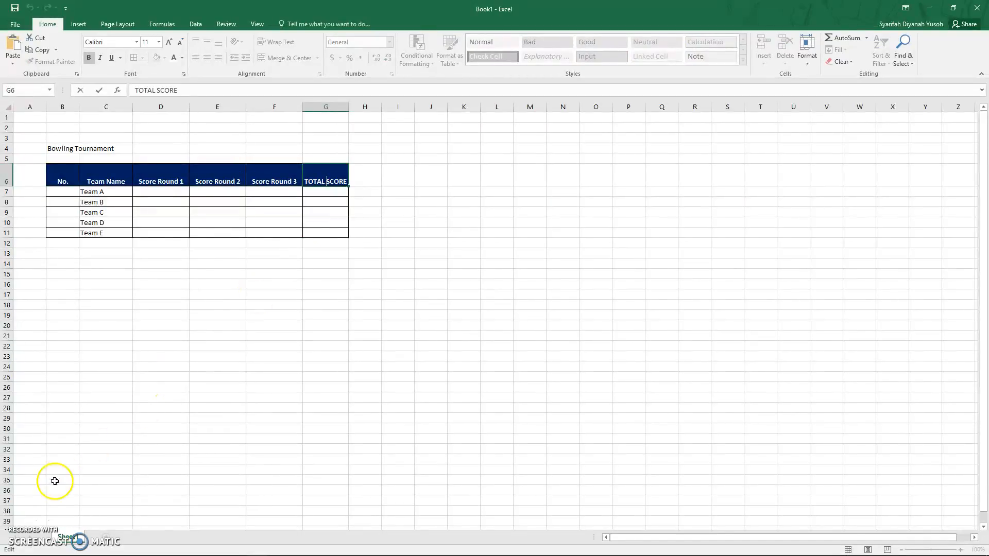
key("super+ctrl+o")
left_click(326, 182)
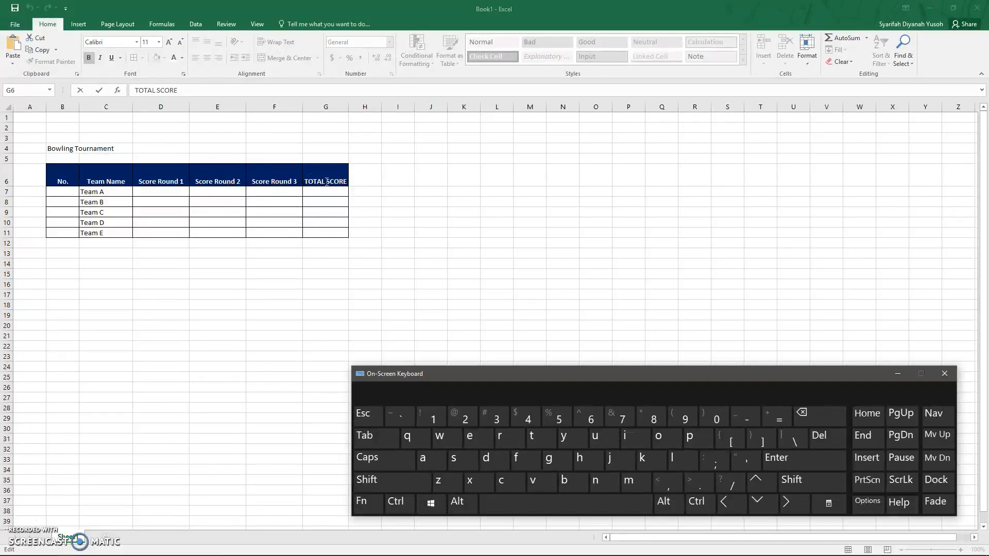
double_click(326, 181)
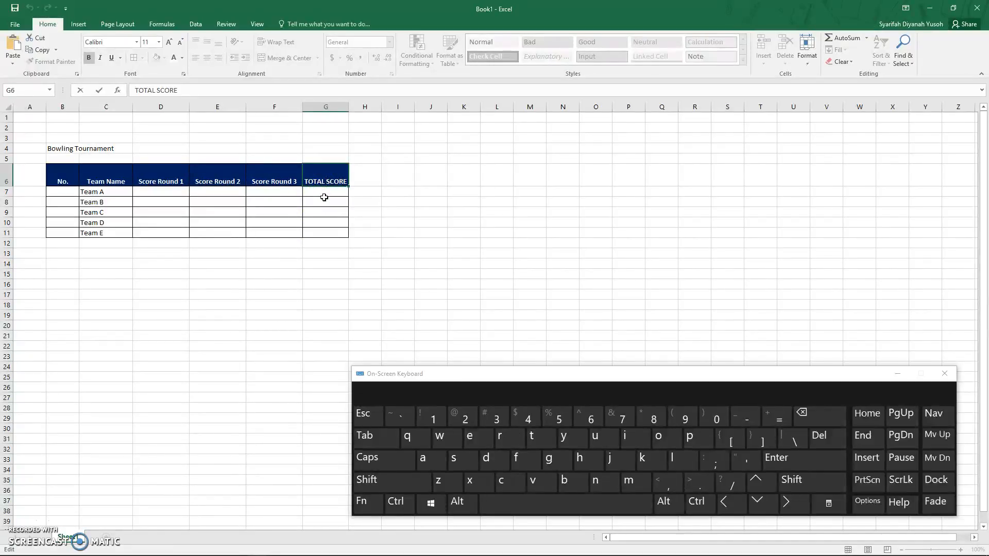
left_click(464, 376)
left_click_drag(474, 378, 487, 161)
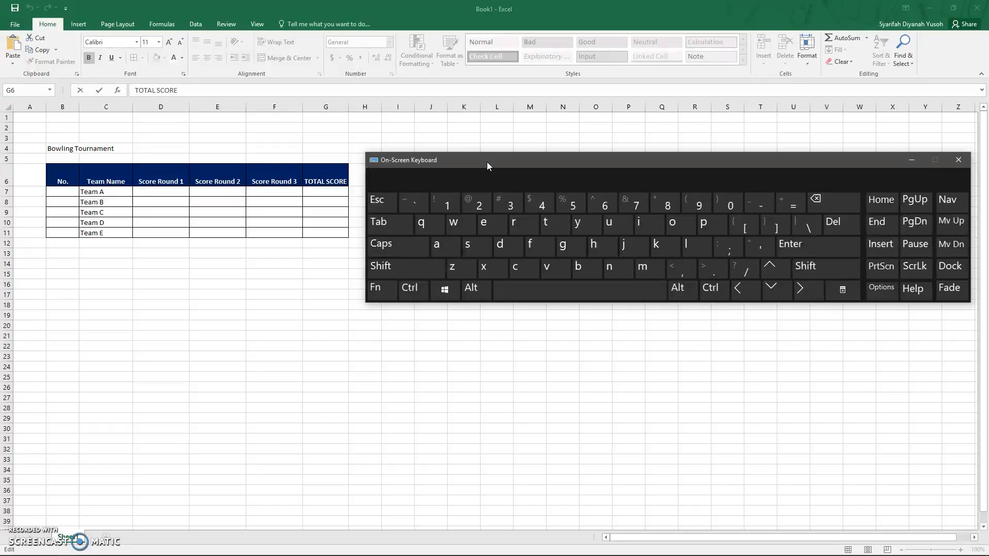
left_click(679, 288)
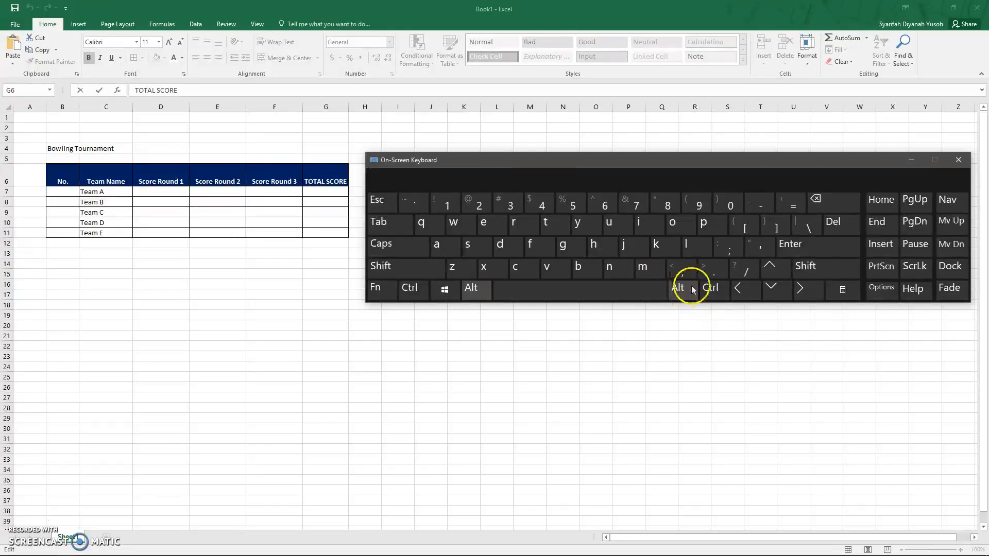
left_click(809, 252)
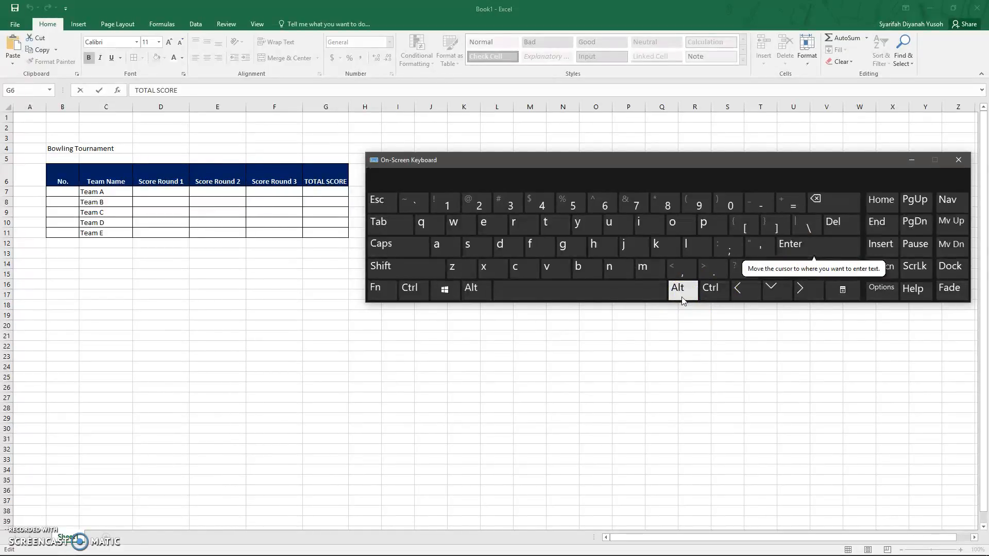
left_click(691, 335)
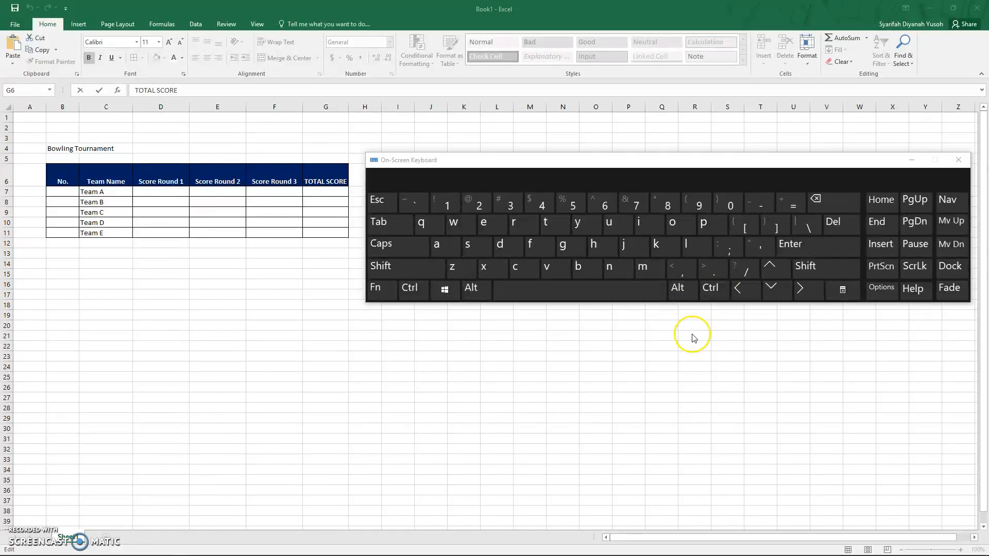
left_click(683, 292)
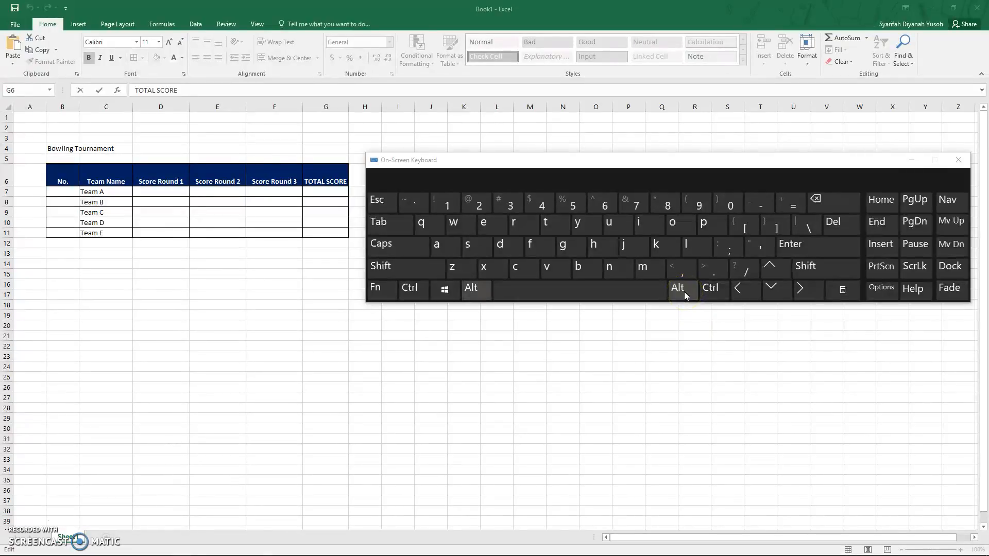
left_click(811, 242)
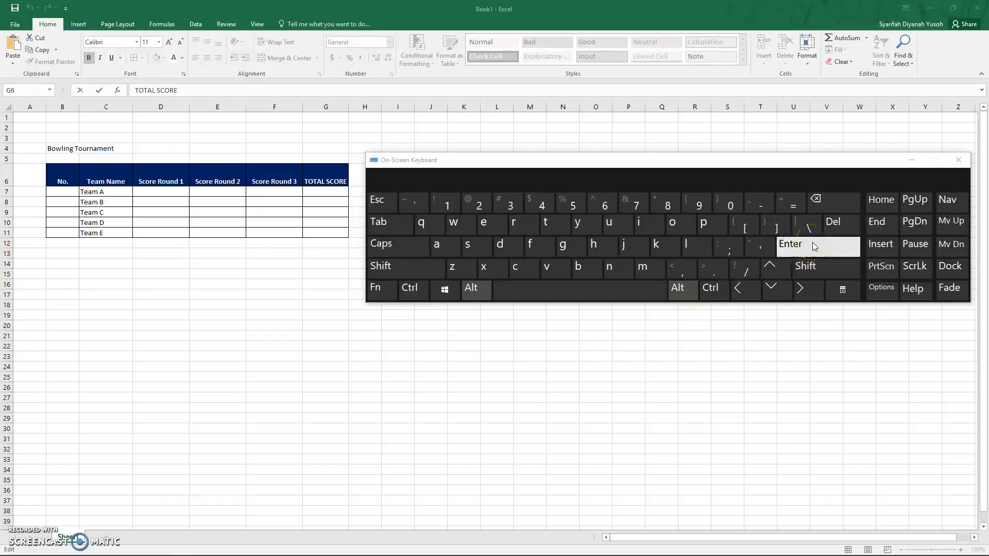
left_click(676, 291)
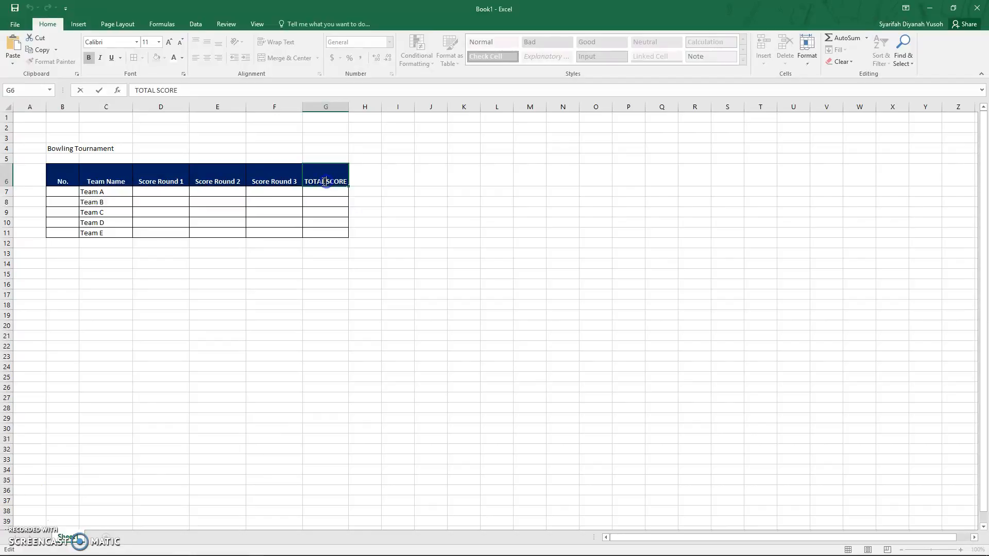
key("alt+Return")
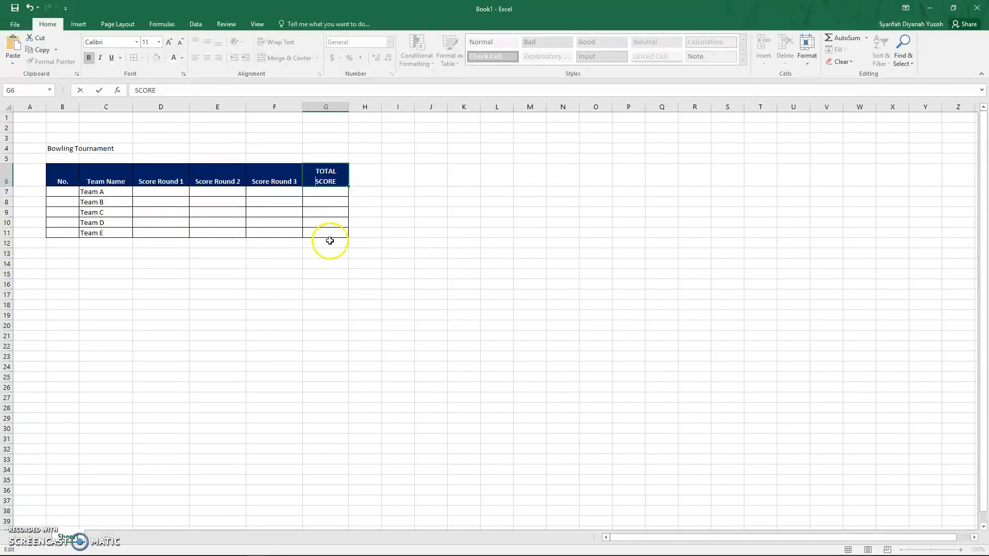
Step: Number the teams 1 to 5 in the No. column
left_click(65, 192)
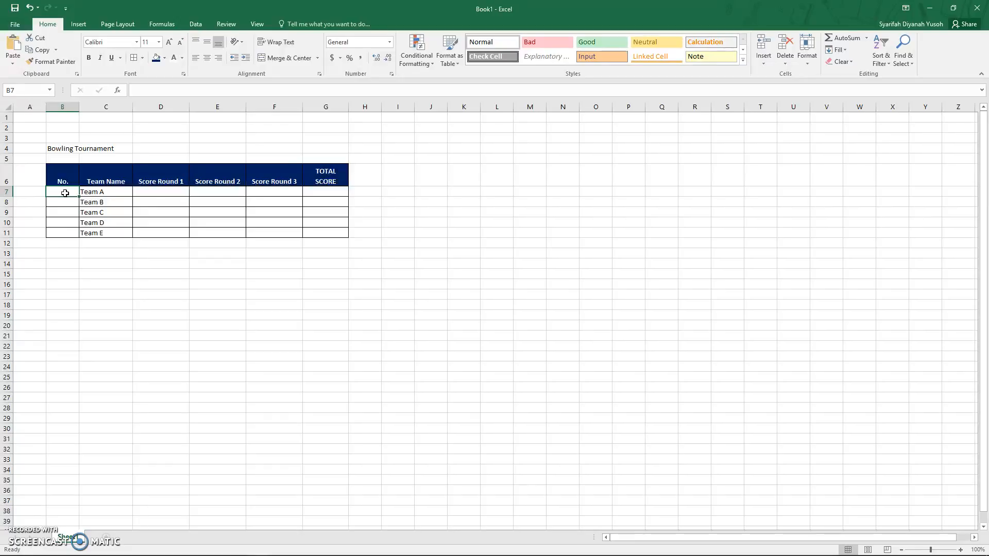
left_click_drag(64, 193, 60, 237)
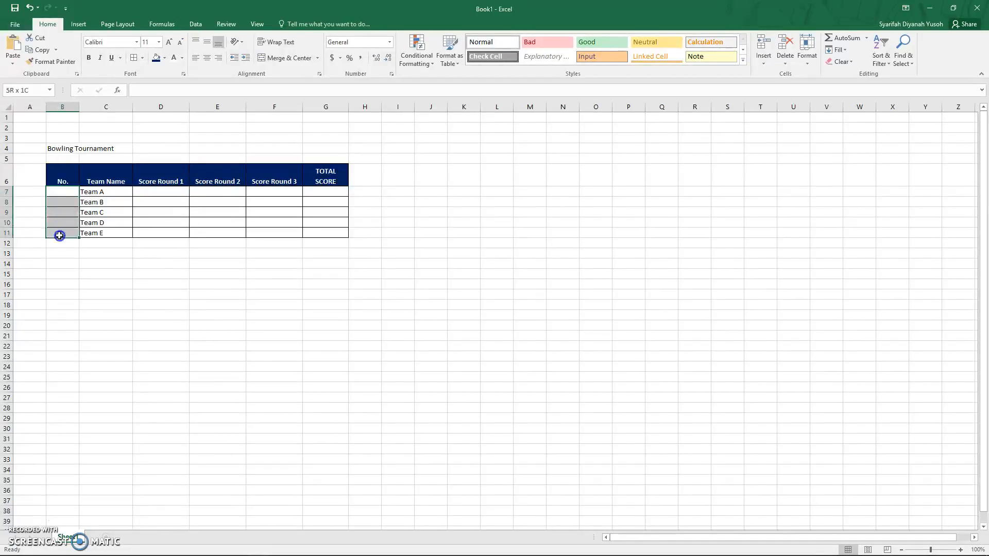
left_click(64, 192)
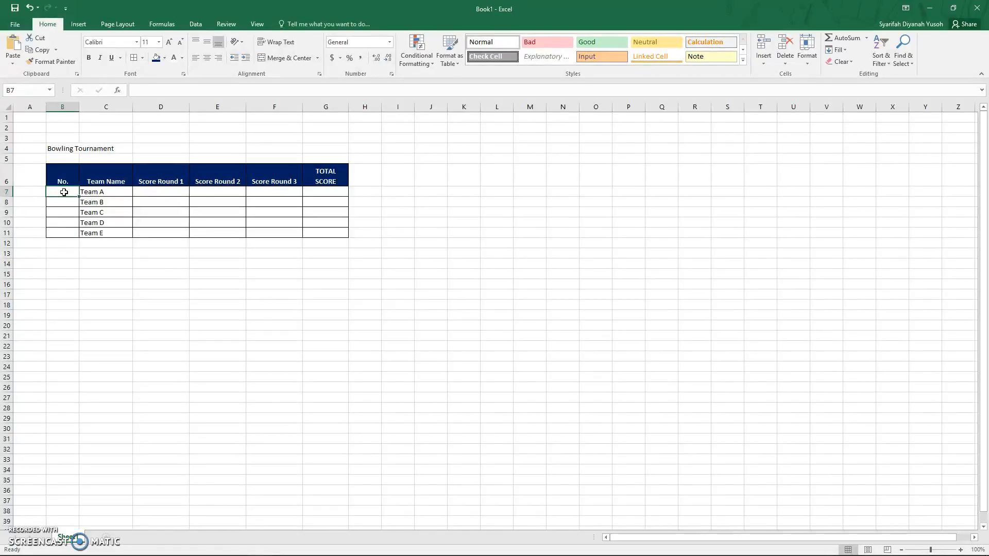
type("1")
key("Return")
type("2")
key("Return")
type("3")
key("ctrl+Return")
key("Return")
type("4")
key("Return")
type("5")
key("Return")
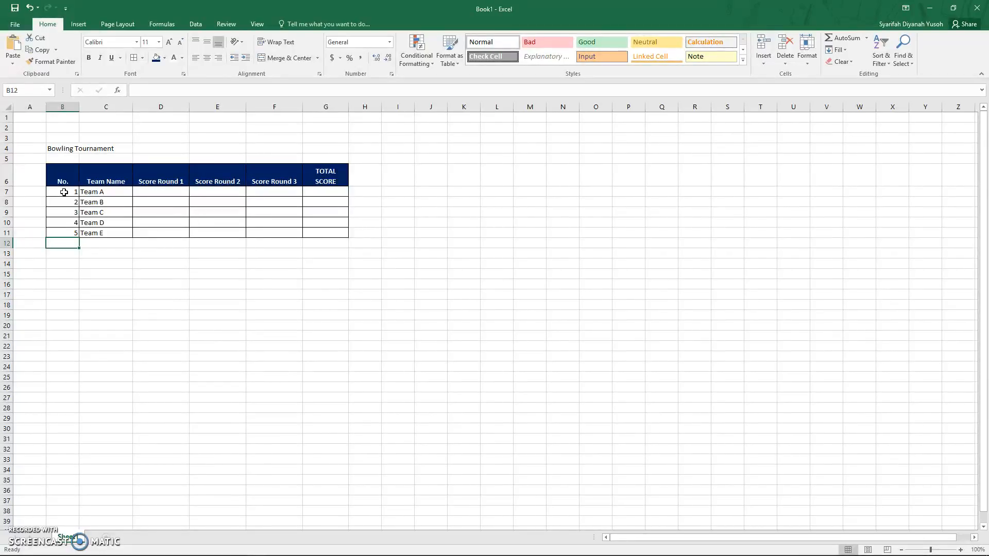
Step: Clear the numbers from B7:B11
left_click_drag(64, 192, 64, 234)
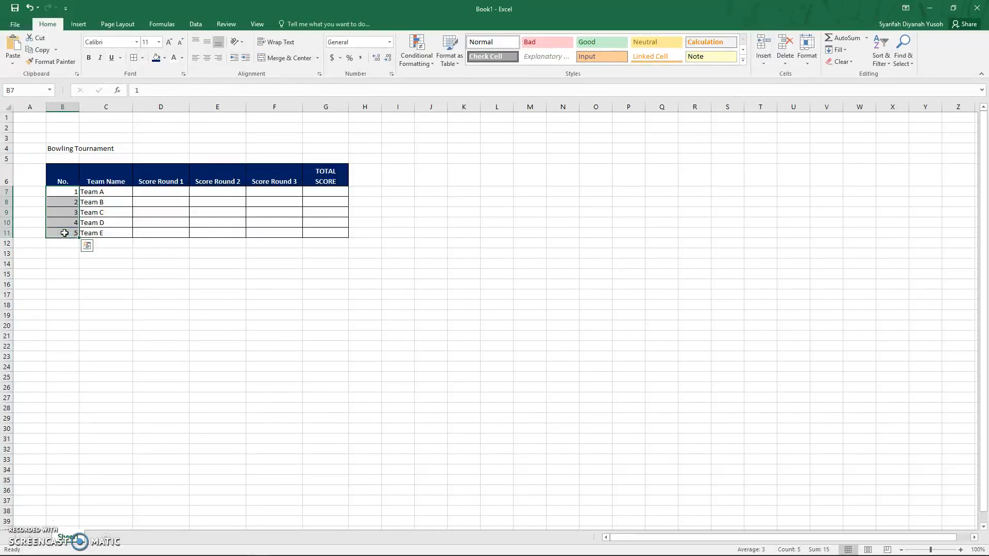
key("Delete")
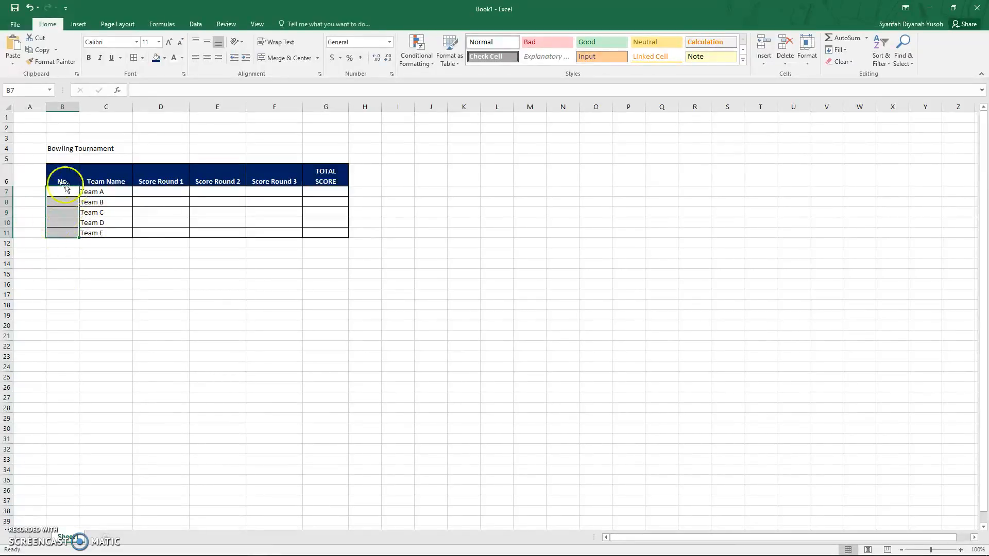
left_click(102, 294)
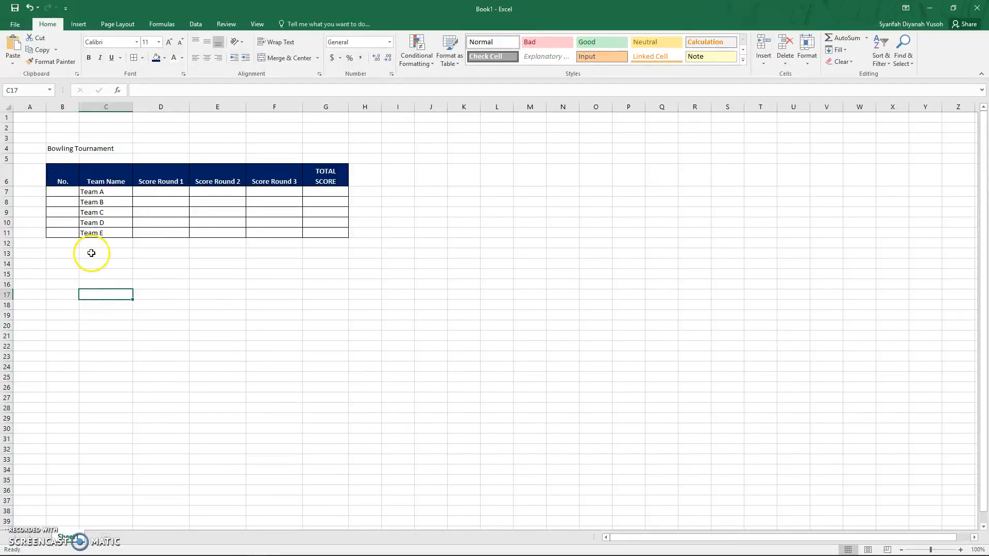
Step: Enter 1 and 2 in the first two No. cells to start the team numbering
left_click(66, 192)
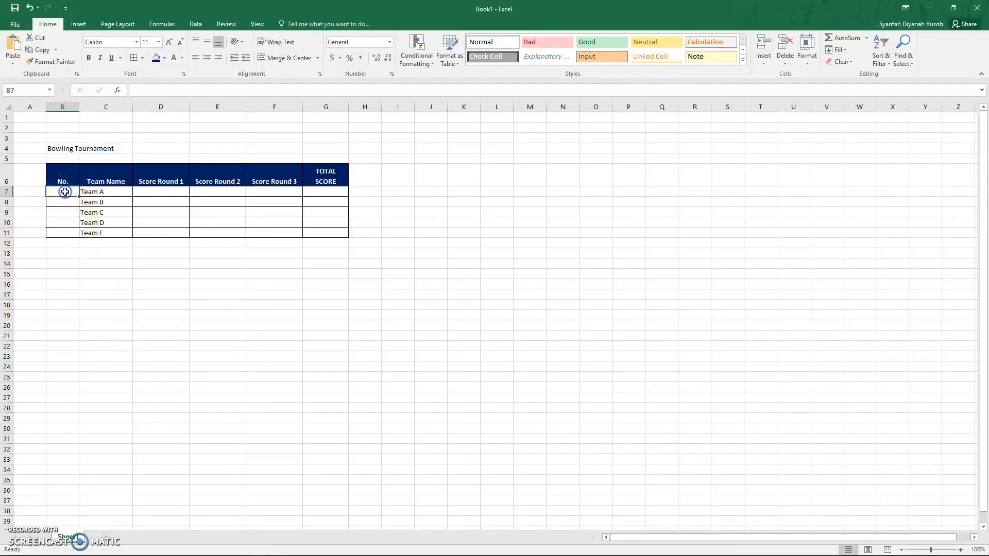
type("1")
key("Return")
type("2")
key("Return")
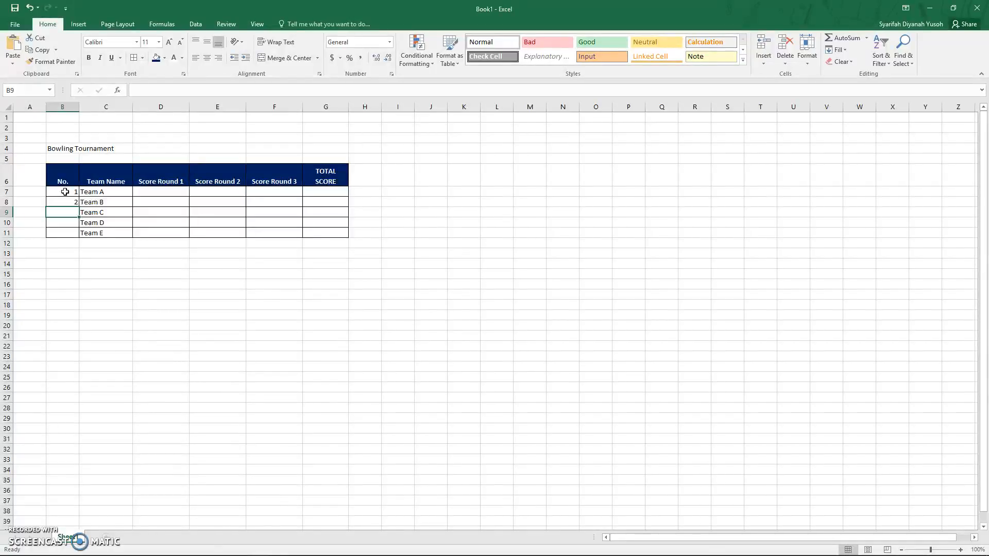
left_click(65, 192)
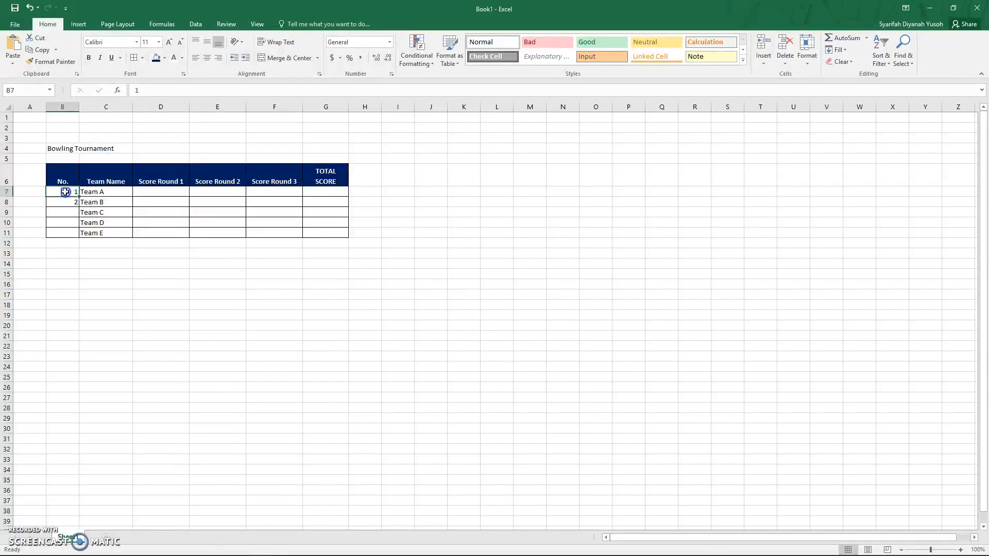
Step: Fill the team numbers down the No. column from the first two entries, then undo the fill
left_click_drag(65, 192, 67, 202)
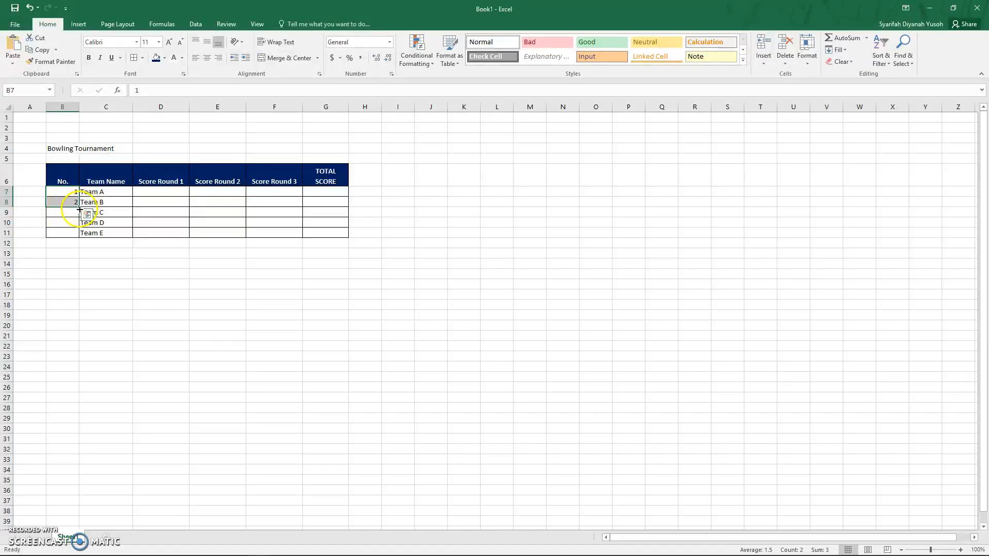
left_click_drag(79, 208, 74, 237)
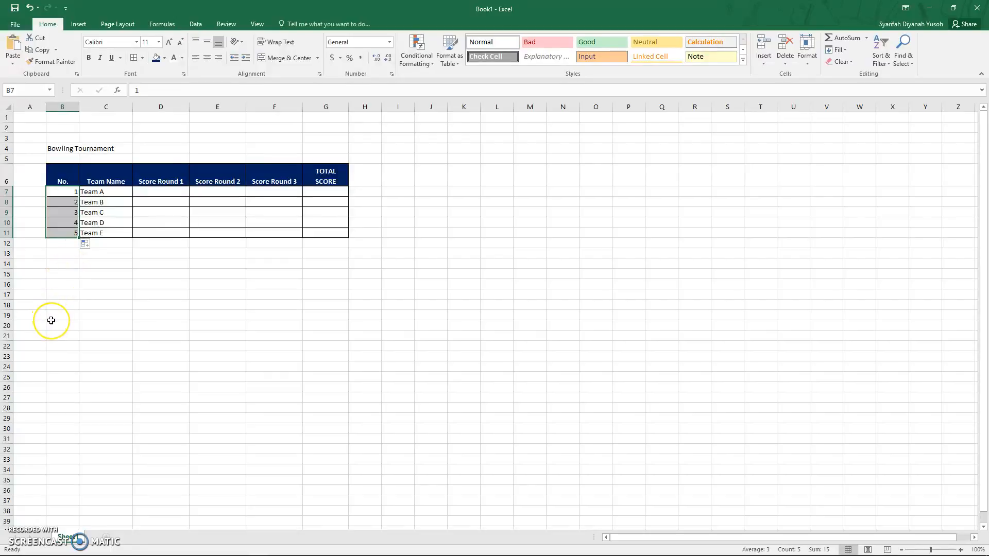
key("ctrl+z")
Step: Fill the team numbers 1 to 5 down the No. column again, from the first two entries to Team E
left_click(68, 192)
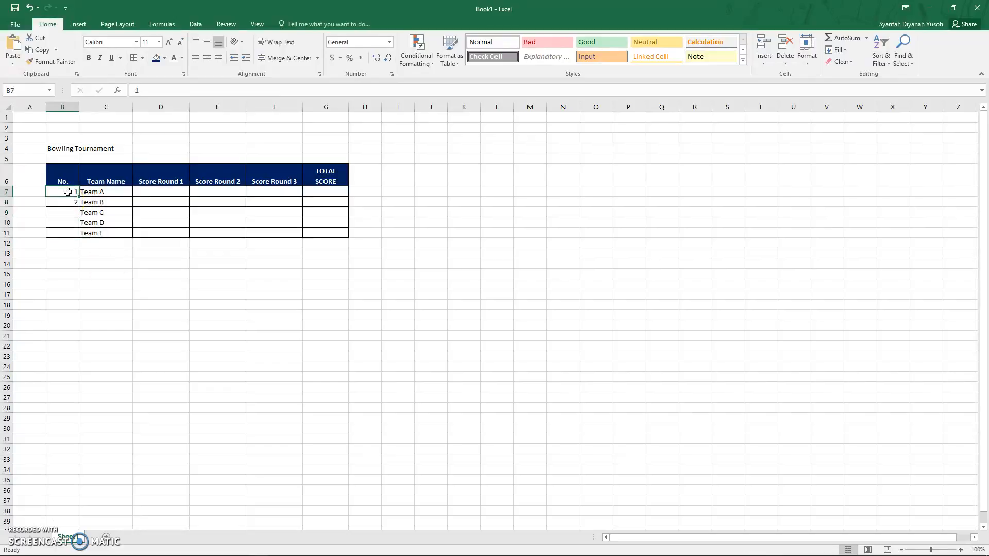
left_click_drag(67, 191, 68, 202)
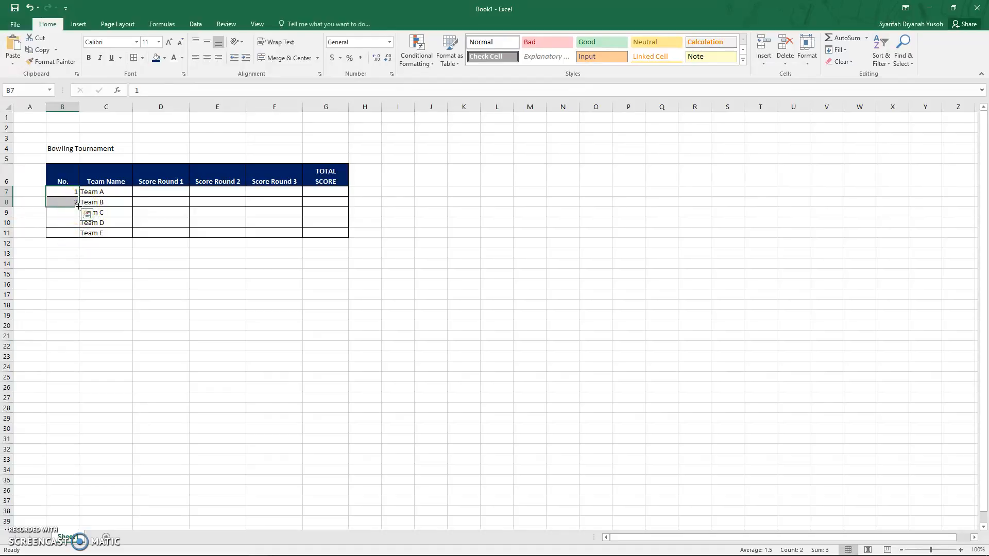
left_click_drag(78, 206, 81, 237)
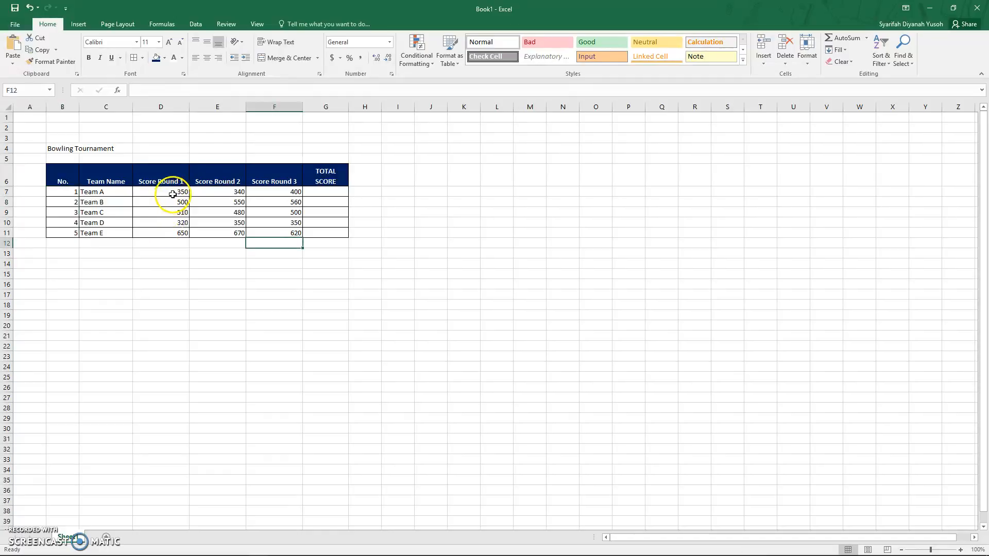
left_click(173, 194)
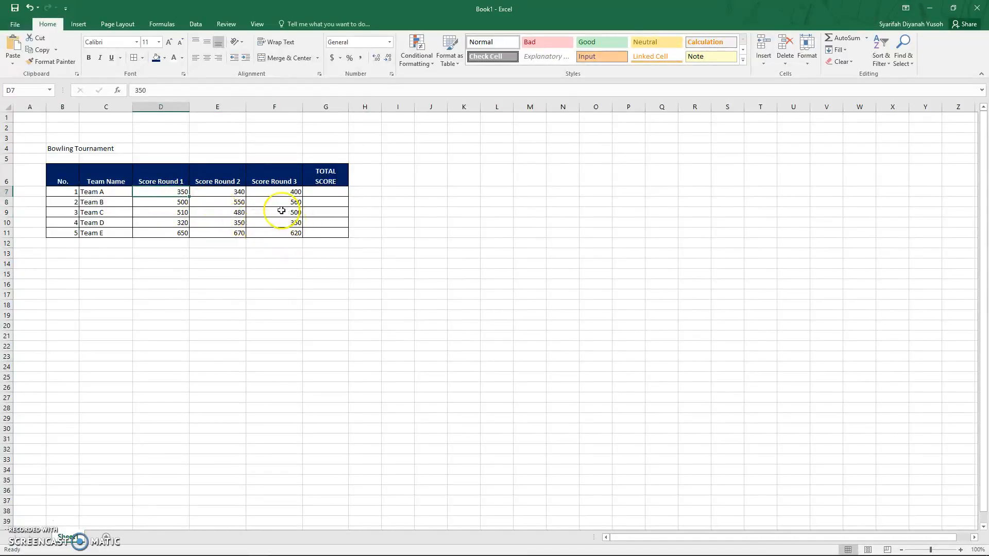